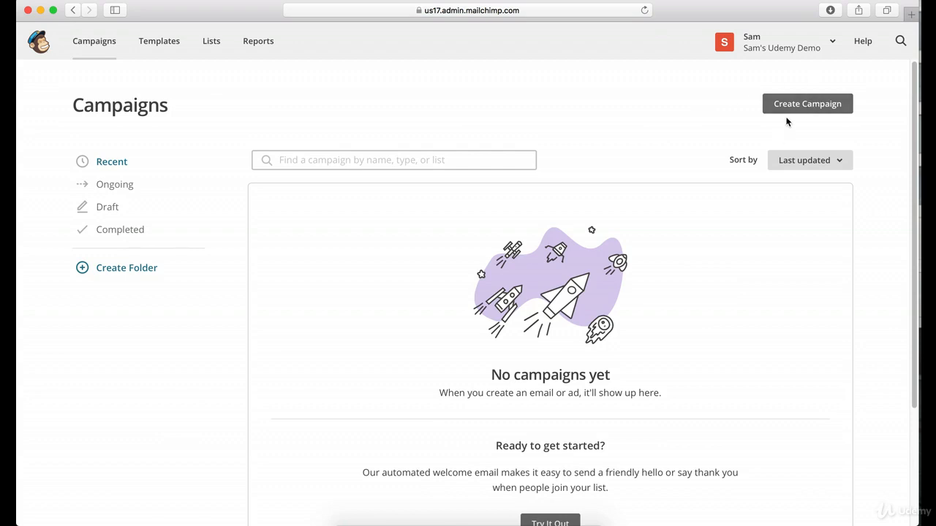
Create a regular email campaign named Newsletter.
{"action": "left_click", "coordinate": [794, 107]}
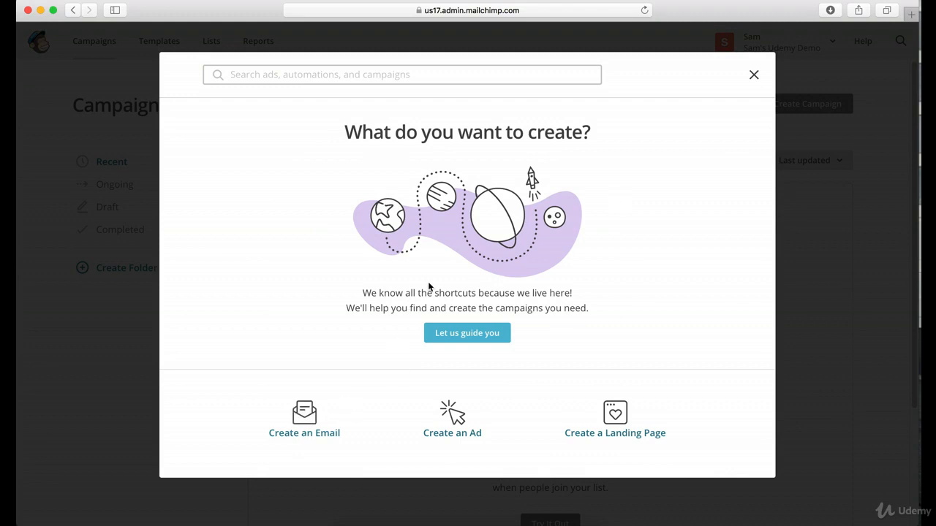
{"action": "left_click", "coordinate": [313, 423]}
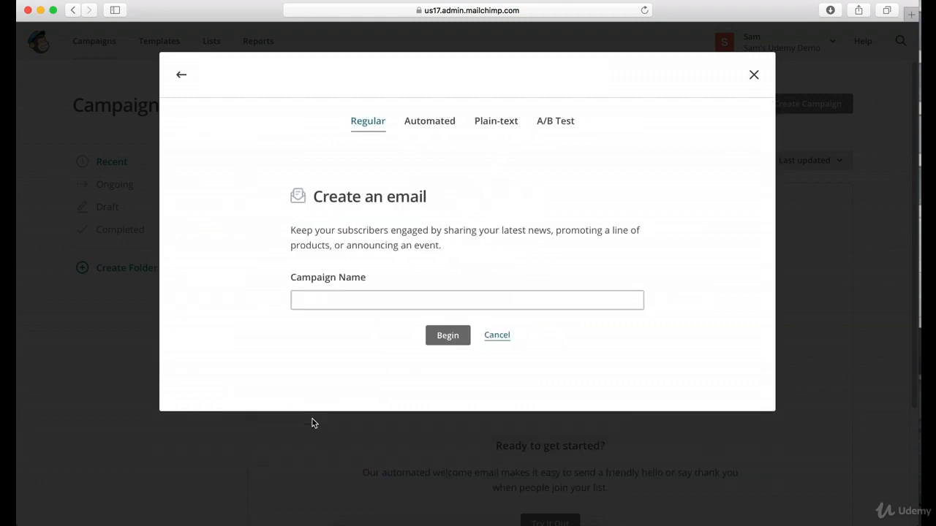
{"action": "left_click", "coordinate": [366, 301]}
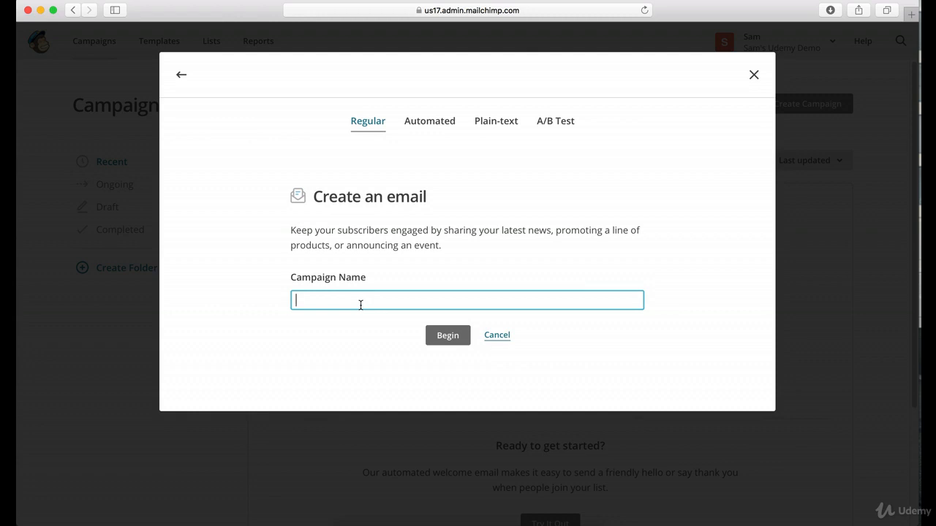
{"action": "type", "text": "Newsletter"}
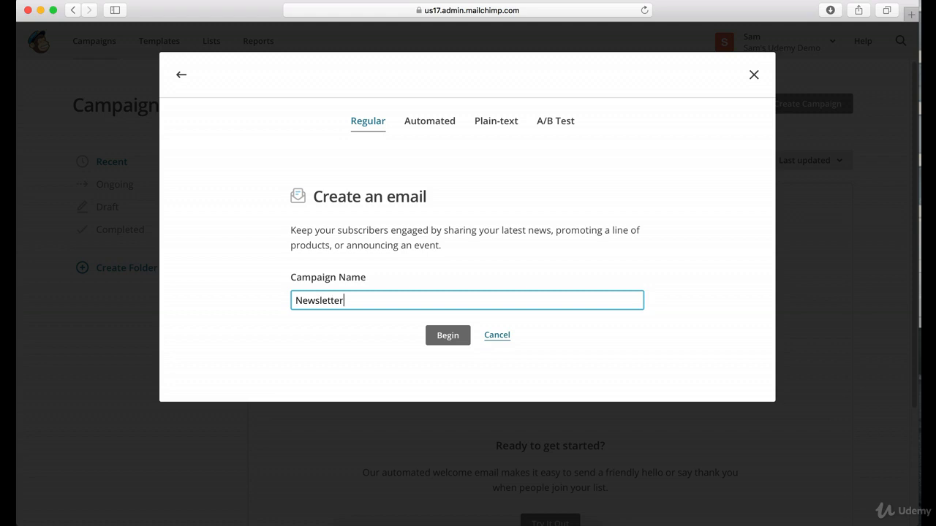
{"action": "left_click", "coordinate": [452, 336]}
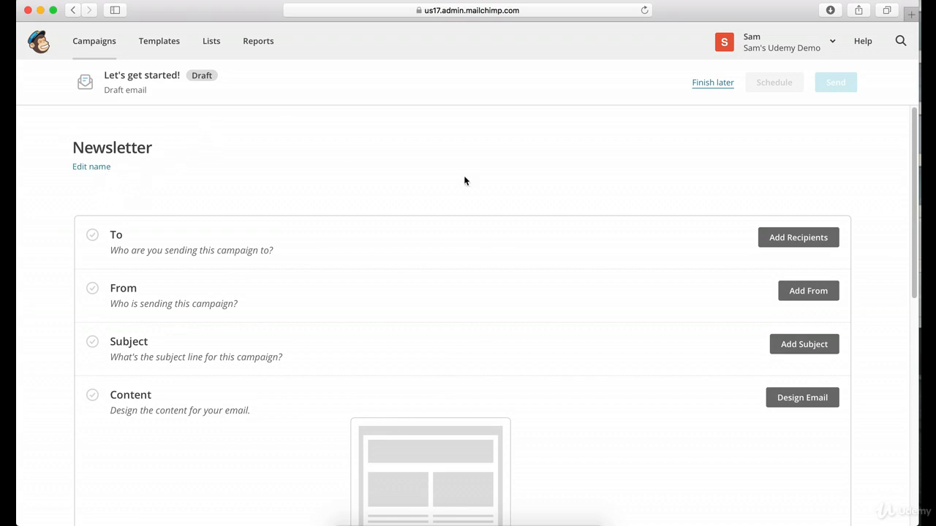
Address the campaign to all subscribers on the Joe's Cupcakes Newsletter list.
{"action": "left_click", "coordinate": [798, 237]}
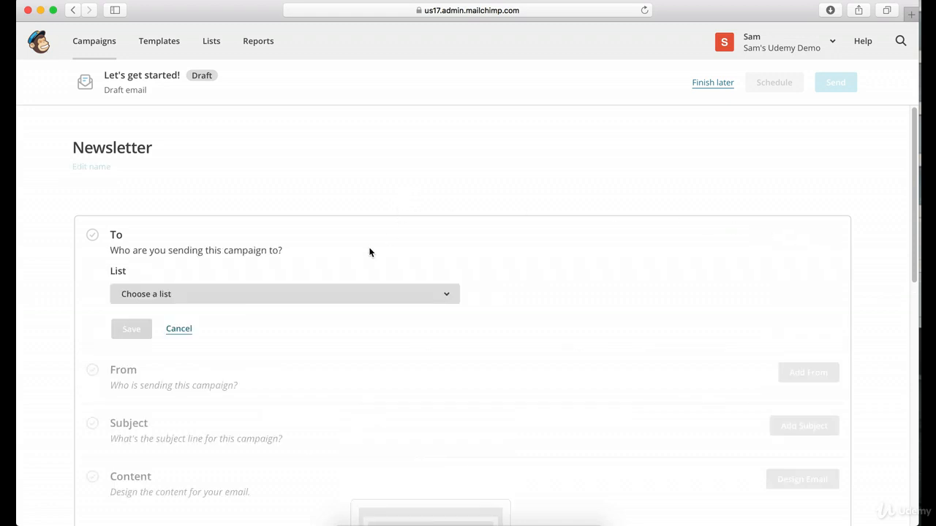
{"action": "scroll", "coordinate": [372, 237], "scroll_direction": "down", "scroll_amount": 2}
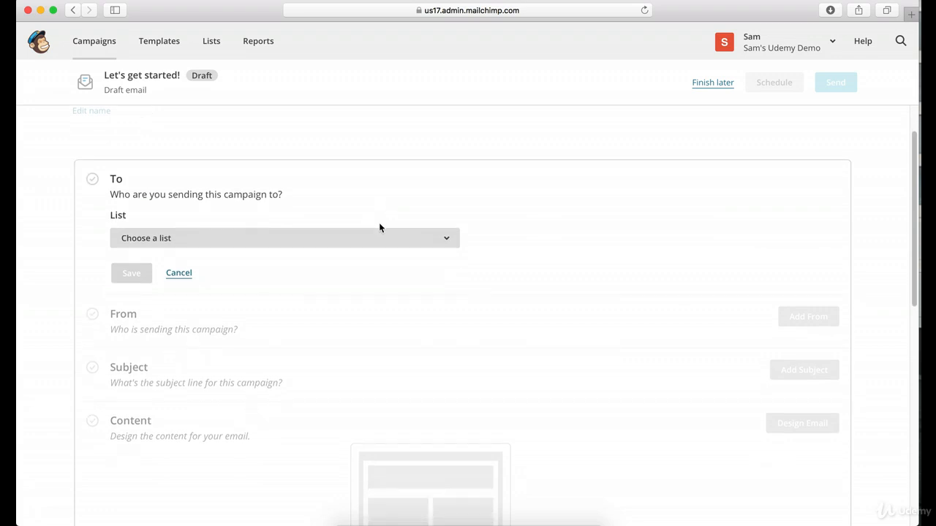
{"action": "left_click", "coordinate": [287, 239]}
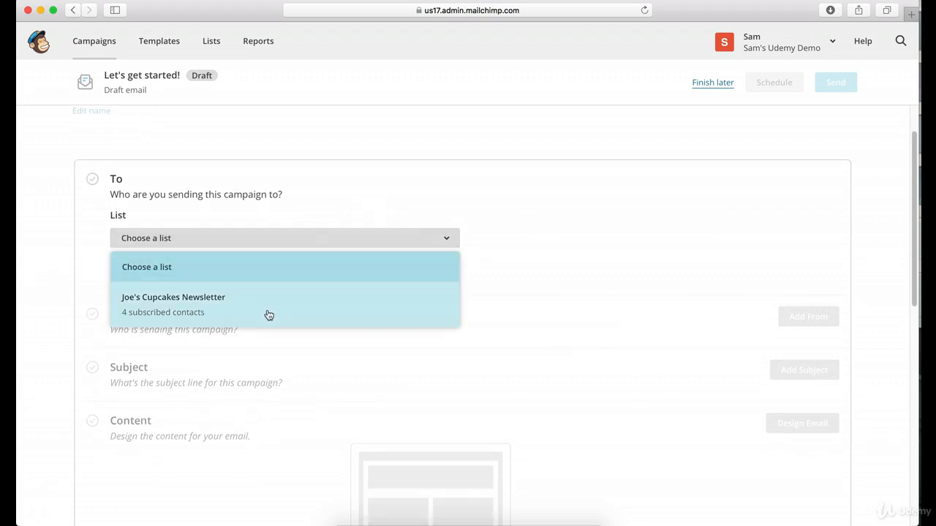
{"action": "left_click", "coordinate": [227, 306]}
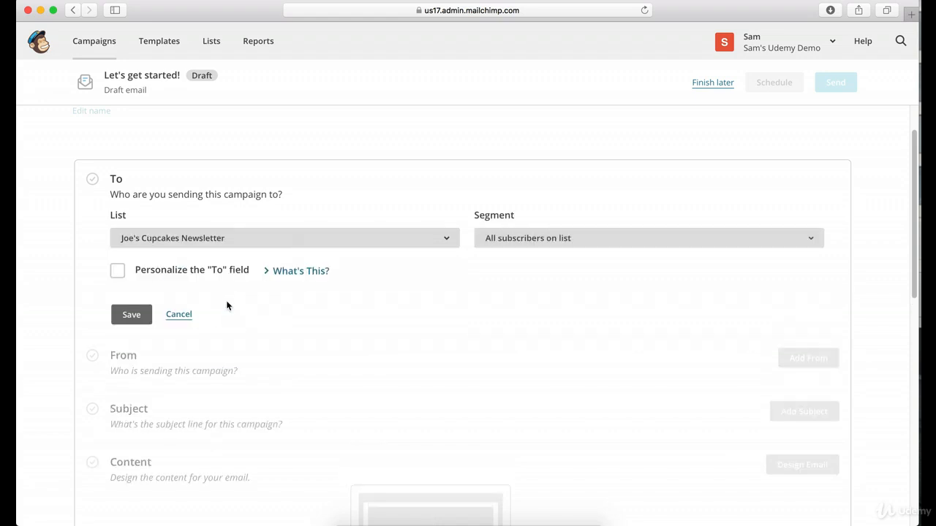
{"action": "left_click", "coordinate": [545, 241]}
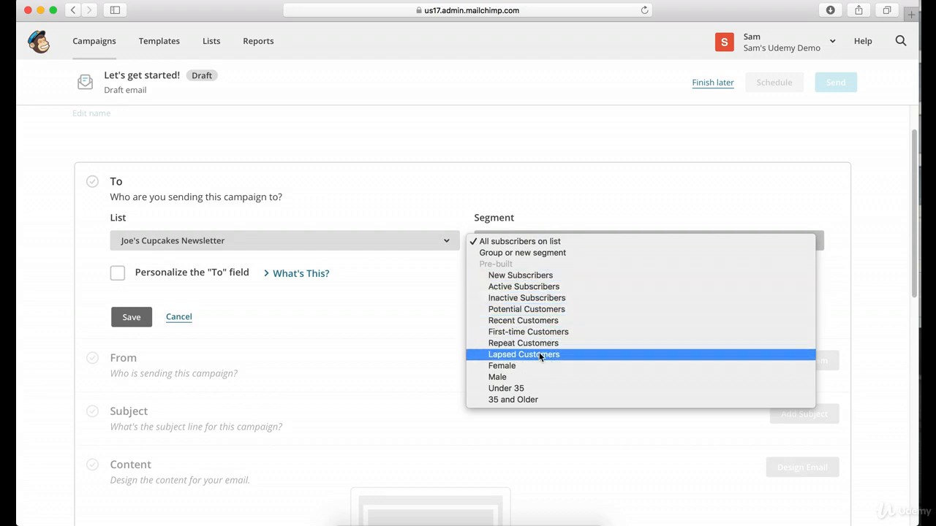
{"action": "left_click", "coordinate": [558, 182]}
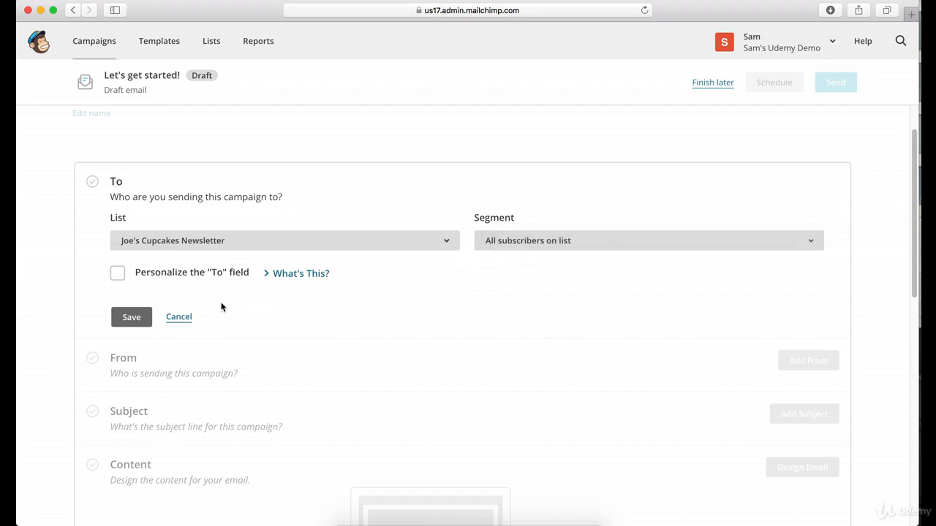
Personalize the "To" field with the *|FNAME|* *|LNAME|* merge tag and save the recipient settings.
{"action": "left_click", "coordinate": [118, 276]}
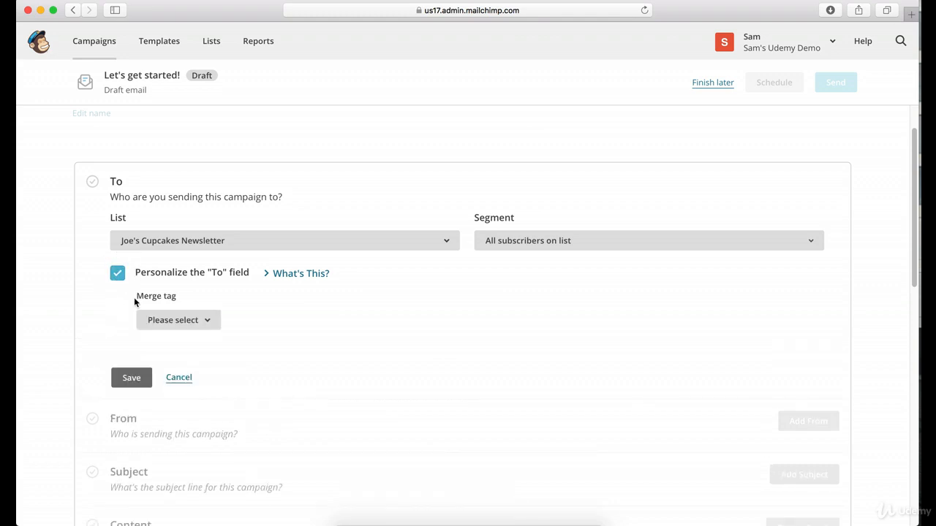
{"action": "left_click", "coordinate": [167, 324]}
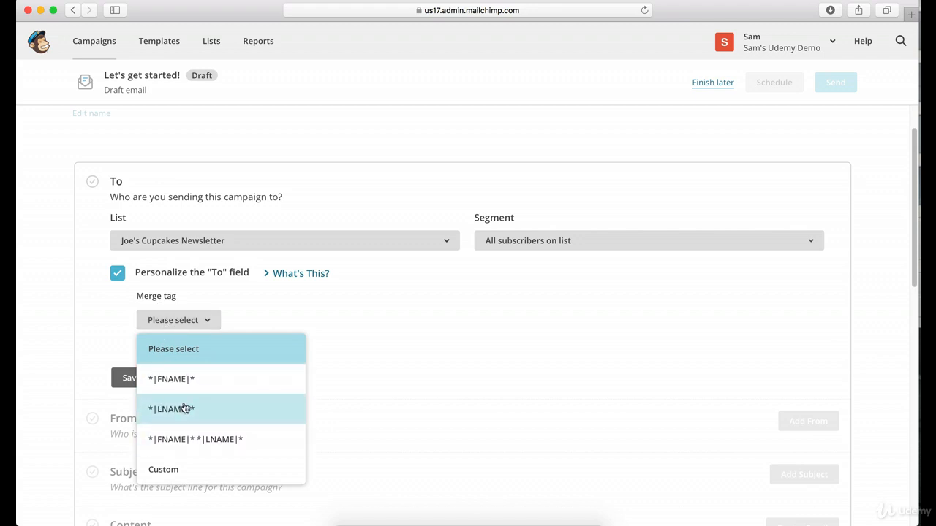
{"action": "left_click", "coordinate": [184, 440]}
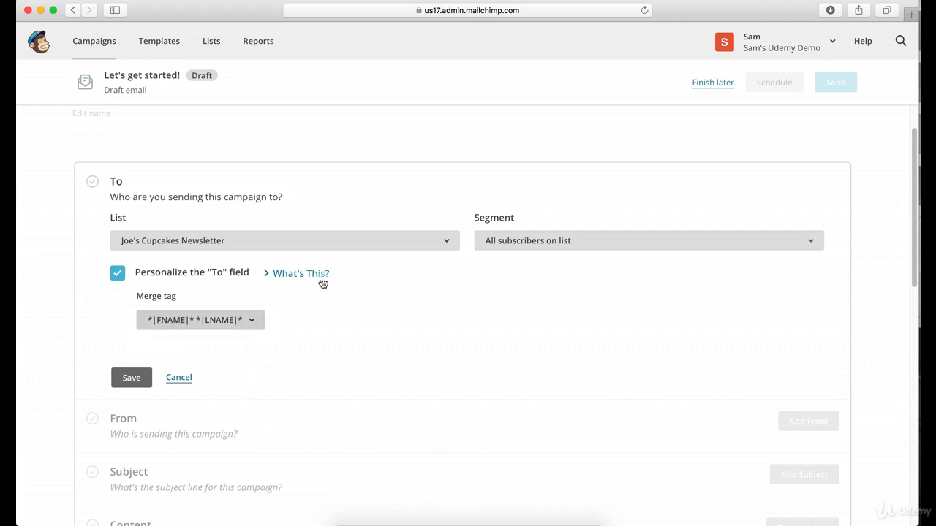
{"action": "scroll", "coordinate": [345, 320], "scroll_direction": "down", "scroll_amount": 1}
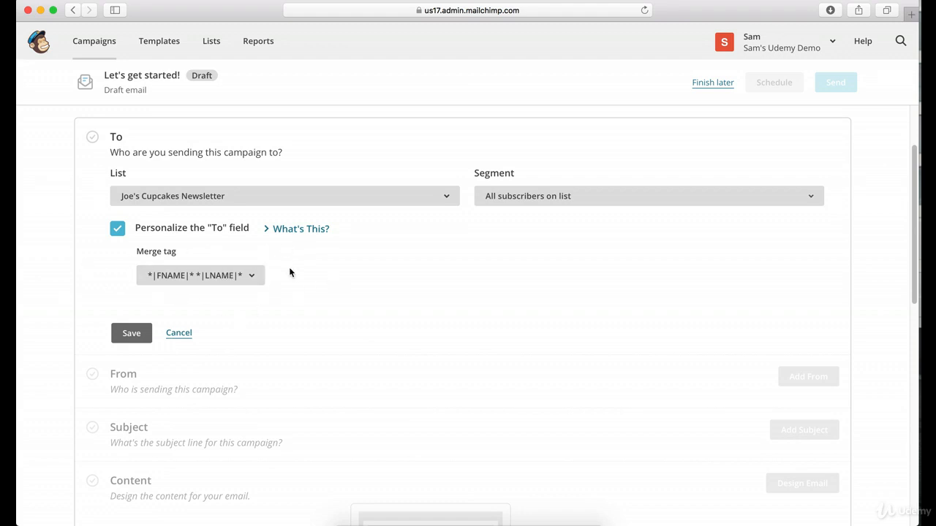
{"action": "scroll", "coordinate": [289, 272], "scroll_direction": "down", "scroll_amount": 5}
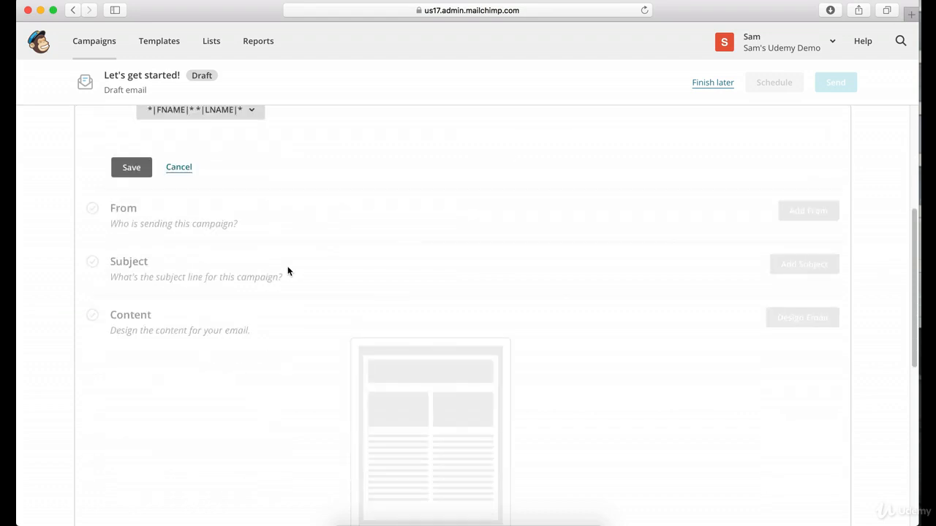
{"action": "scroll", "coordinate": [287, 264], "scroll_direction": "down", "scroll_amount": 3}
{"action": "scroll", "coordinate": [287, 265], "scroll_direction": "up", "scroll_amount": 10}
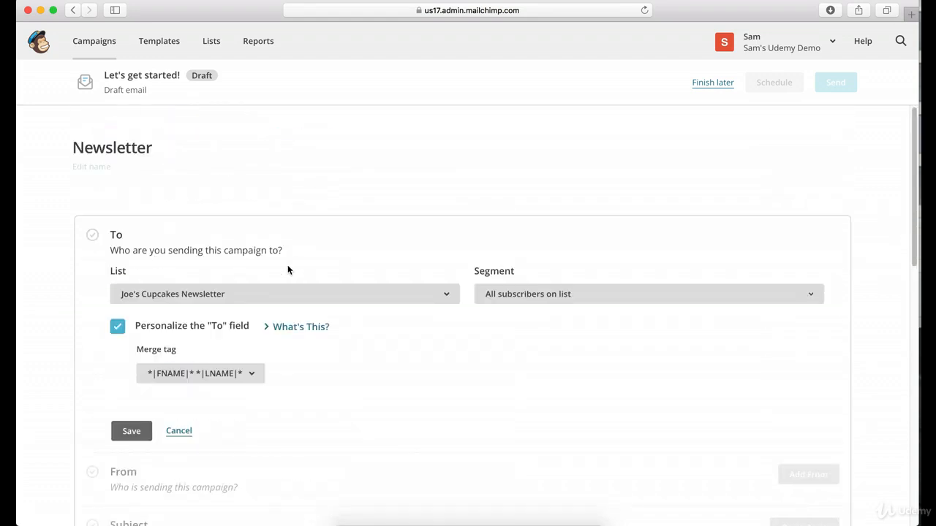
{"action": "scroll", "coordinate": [289, 270], "scroll_direction": "down", "scroll_amount": 10}
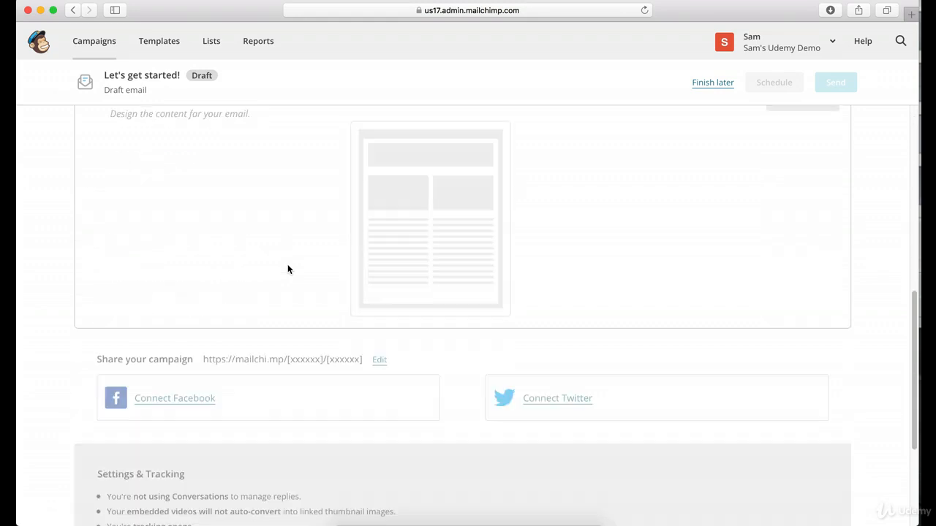
{"action": "scroll", "coordinate": [287, 267], "scroll_direction": "up", "scroll_amount": 10}
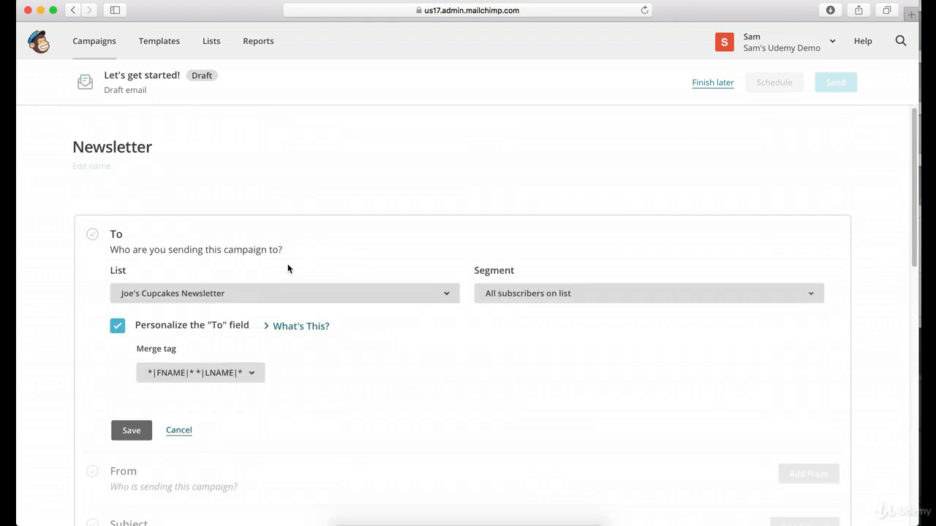
{"action": "left_click", "coordinate": [129, 430]}
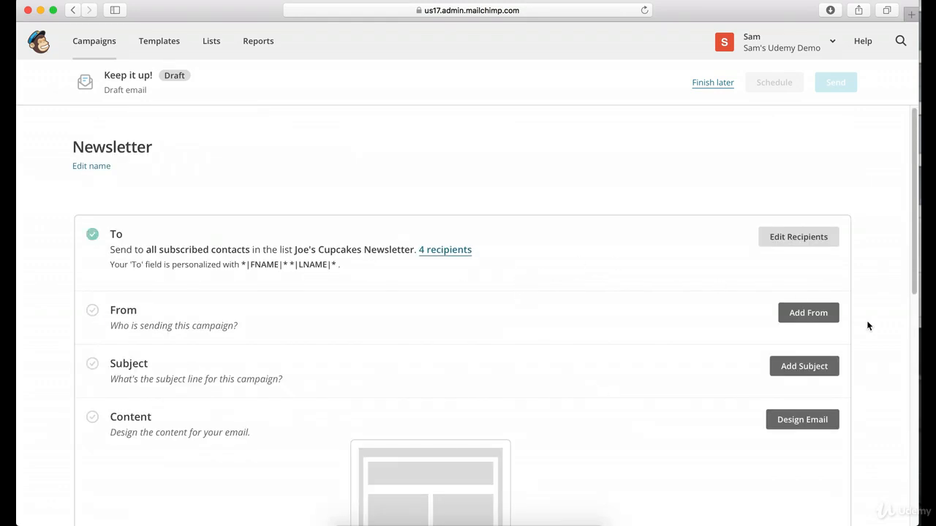
Add the sender to the campaign, accepting the prefilled name and email address, and save the From section.
{"action": "left_click", "coordinate": [801, 314]}
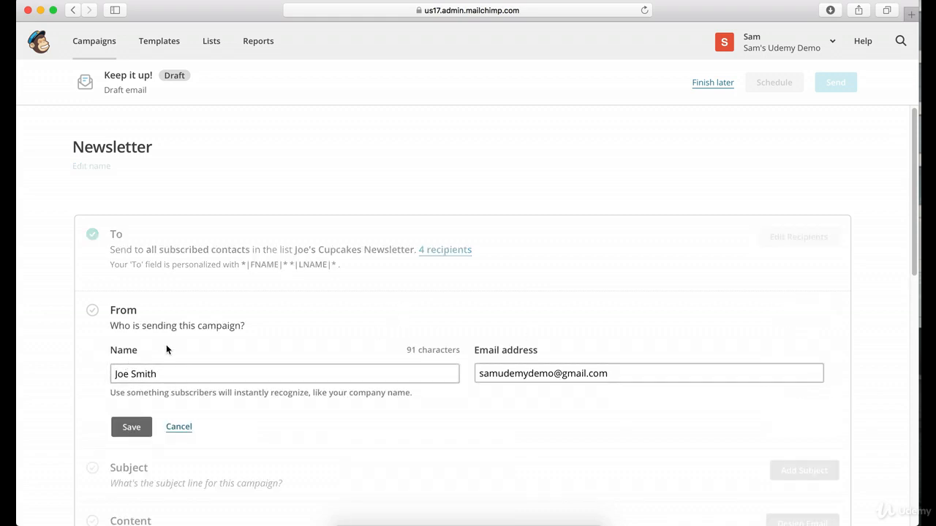
{"action": "scroll", "coordinate": [166, 349], "scroll_direction": "down", "scroll_amount": 1}
{"action": "scroll", "coordinate": [158, 286], "scroll_direction": "down", "scroll_amount": 1}
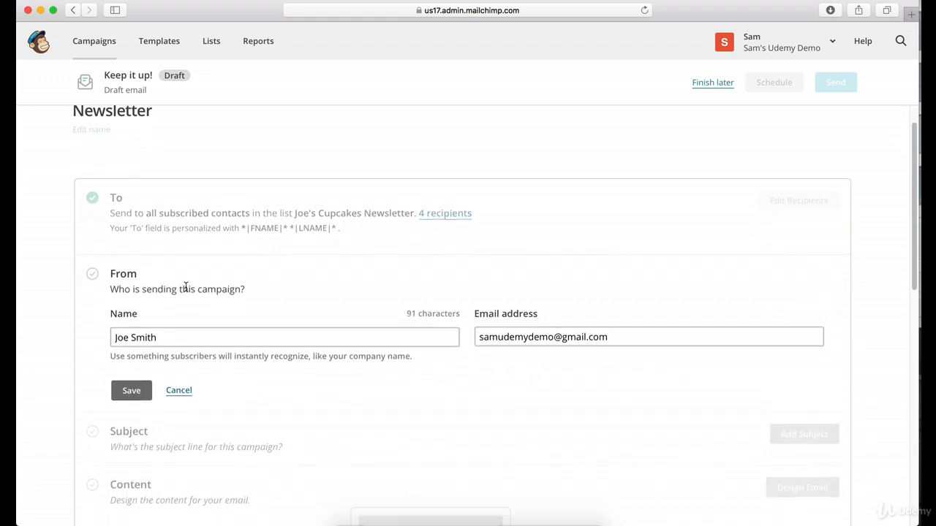
{"action": "left_click", "coordinate": [531, 338]}
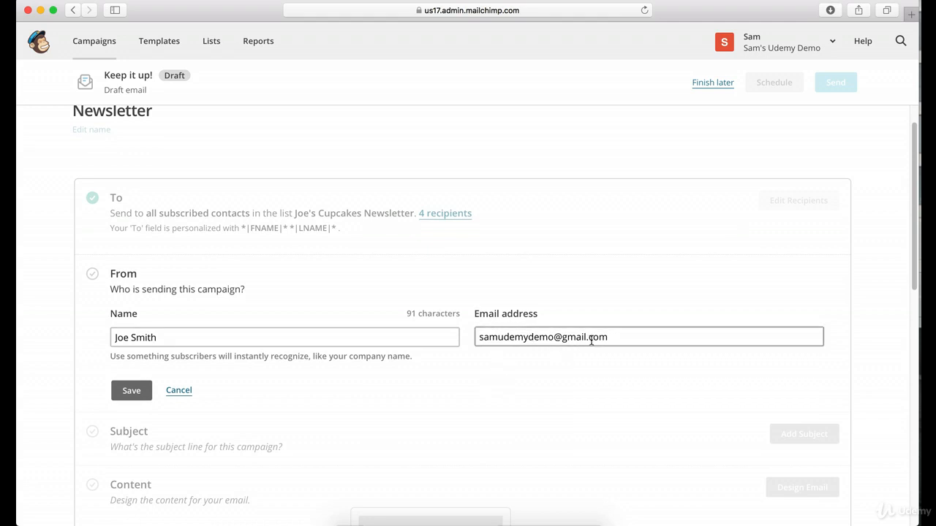
{"action": "scroll", "coordinate": [469, 292], "scroll_direction": "down", "scroll_amount": 1}
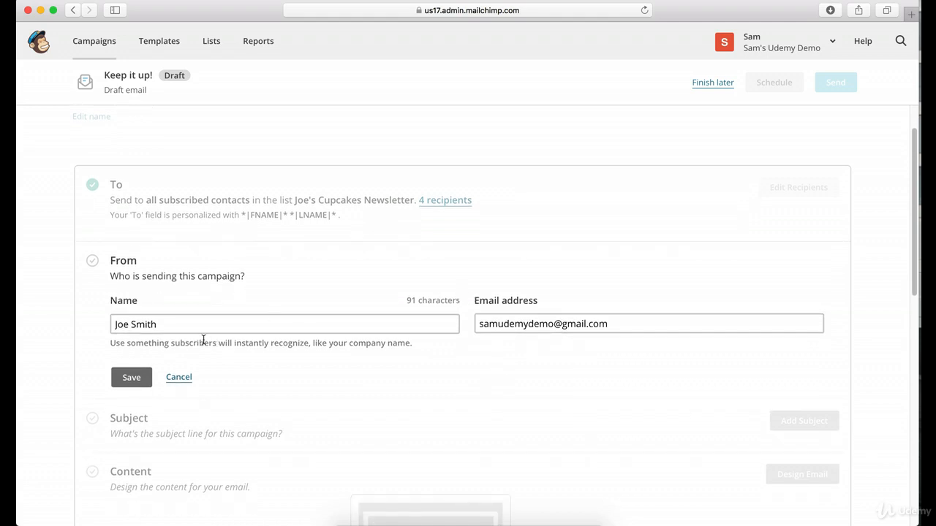
{"action": "left_click", "coordinate": [128, 378]}
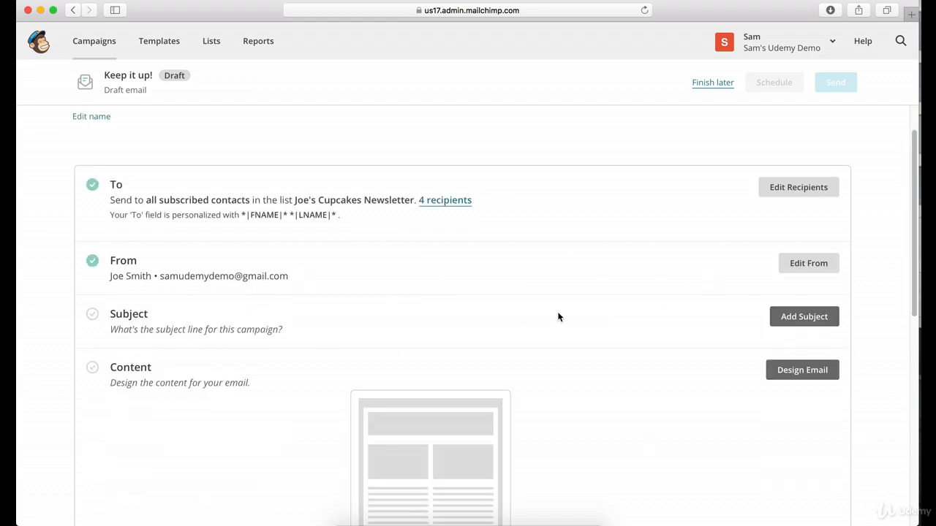
Enter "Newsletter for February" as the campaign's subject line.
{"action": "left_click", "coordinate": [817, 318]}
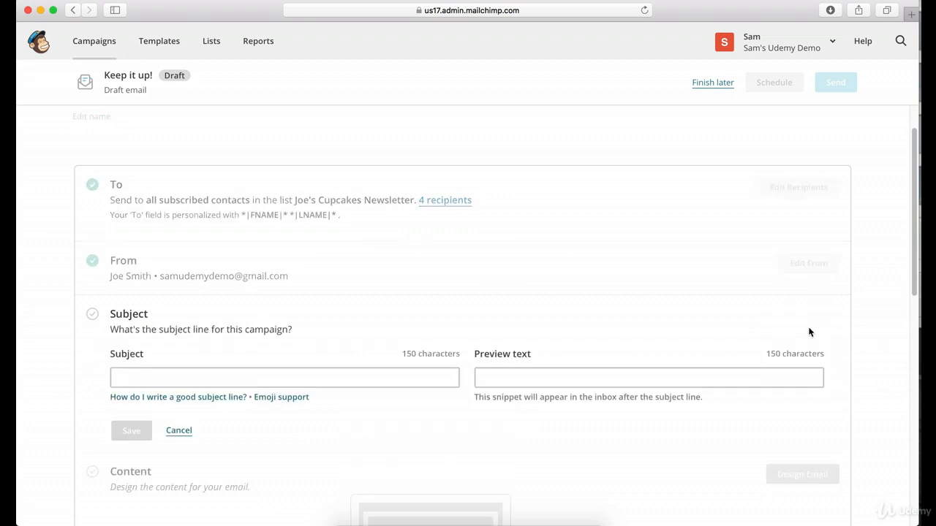
{"action": "left_click", "coordinate": [156, 376]}
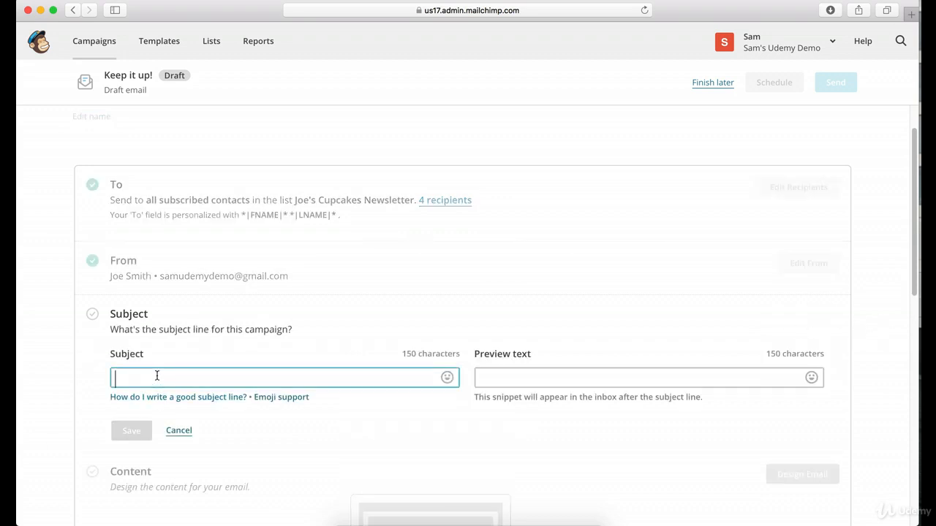
{"action": "type", "text": "Ne"}
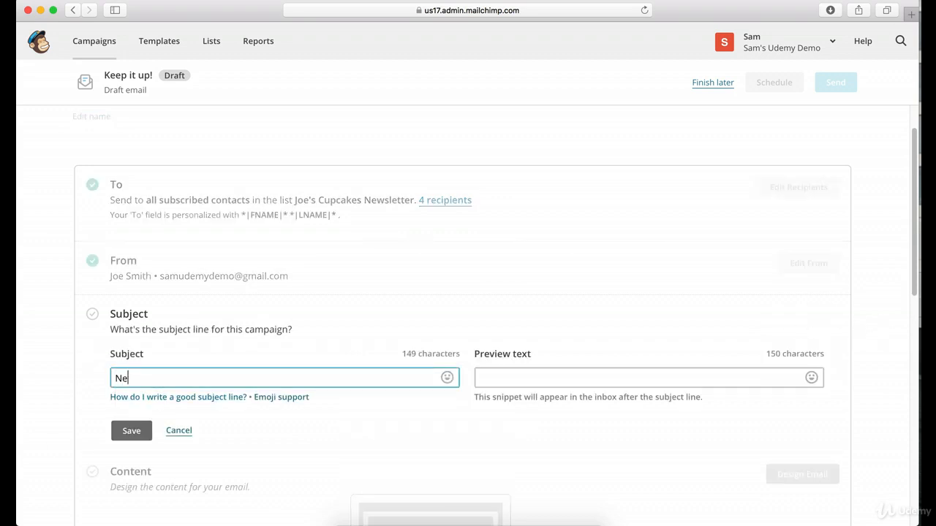
{"action": "type", "text": "wsletter for February"}
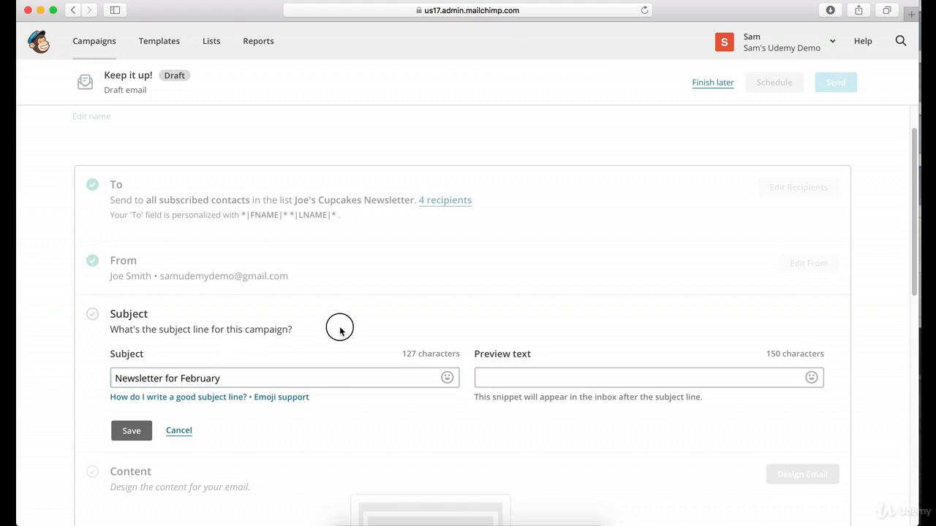
Replace the month in the subject line with December.
{"action": "left_click_drag", "start_coordinate": [249, 380], "coordinate": [182, 377]}
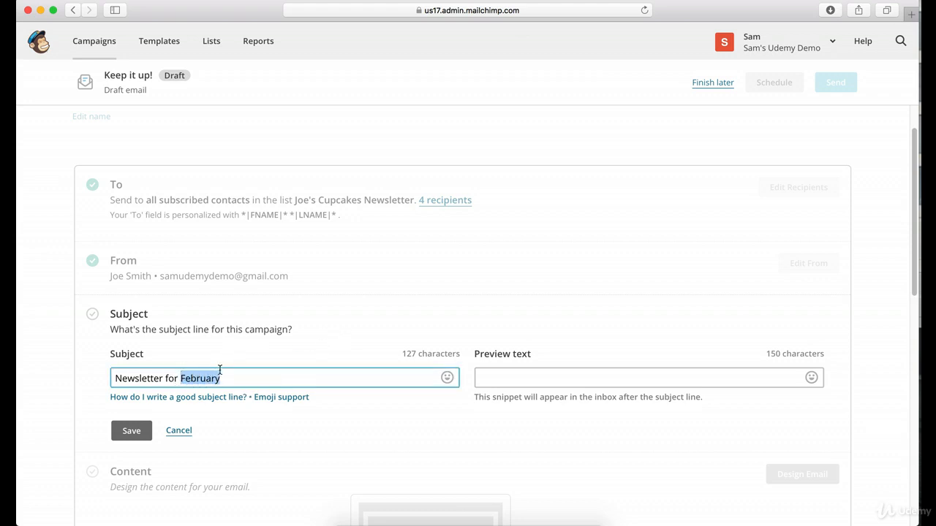
{"action": "type", "text": "December"}
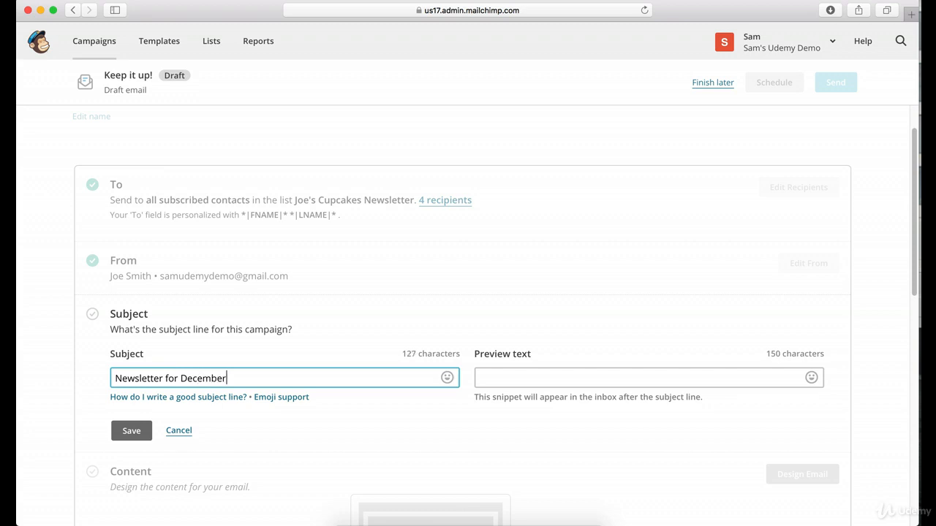
{"action": "left_click", "coordinate": [415, 251]}
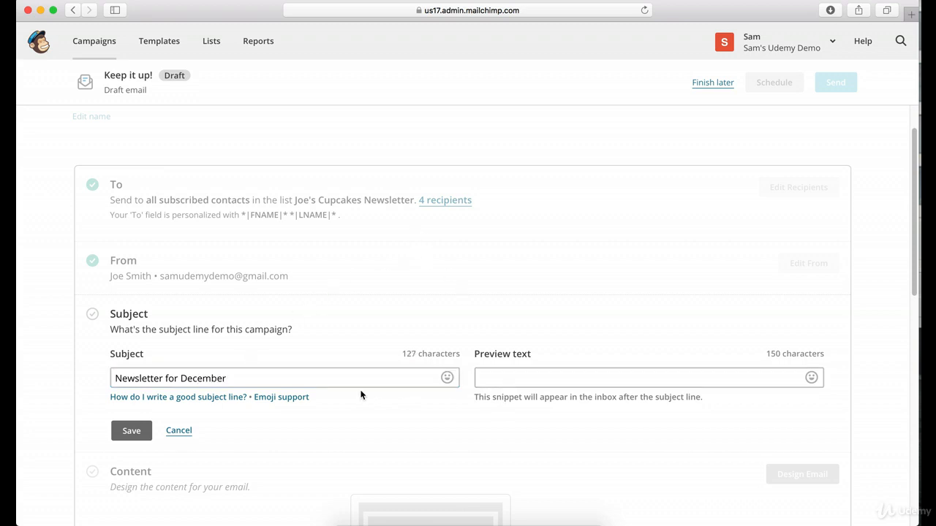
Shorten the subject line to "Newsletter" by deleting the words "for December".
{"action": "left_click", "coordinate": [322, 379]}
{"action": "left_click_drag", "start_coordinate": [321, 379], "coordinate": [165, 378]}
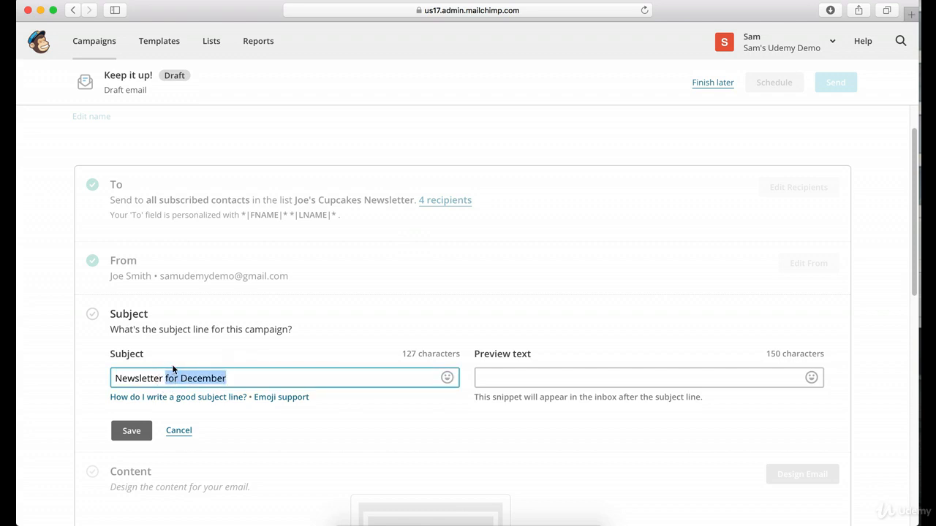
{"action": "key", "text": "BackSpace"}
{"action": "left_click", "coordinate": [511, 278]}
{"action": "left_click", "coordinate": [515, 380]}
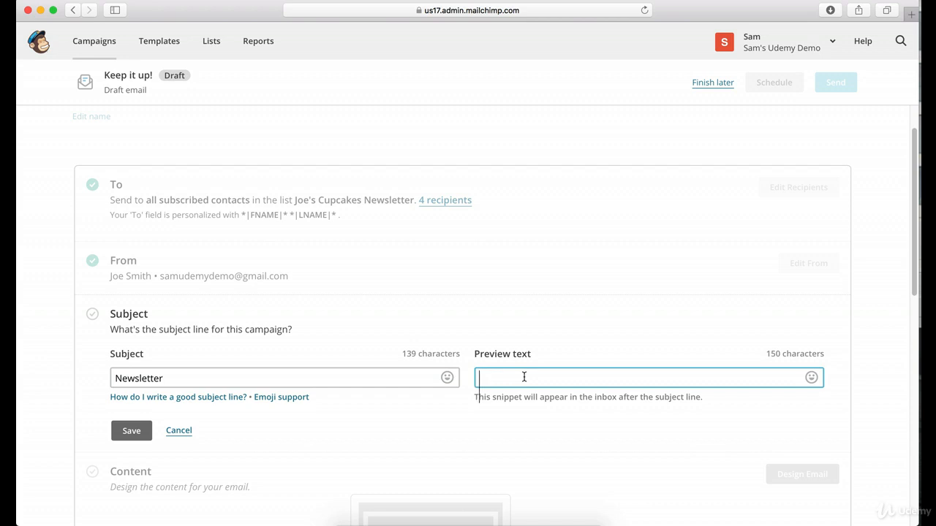
{"action": "left_click", "coordinate": [557, 323]}
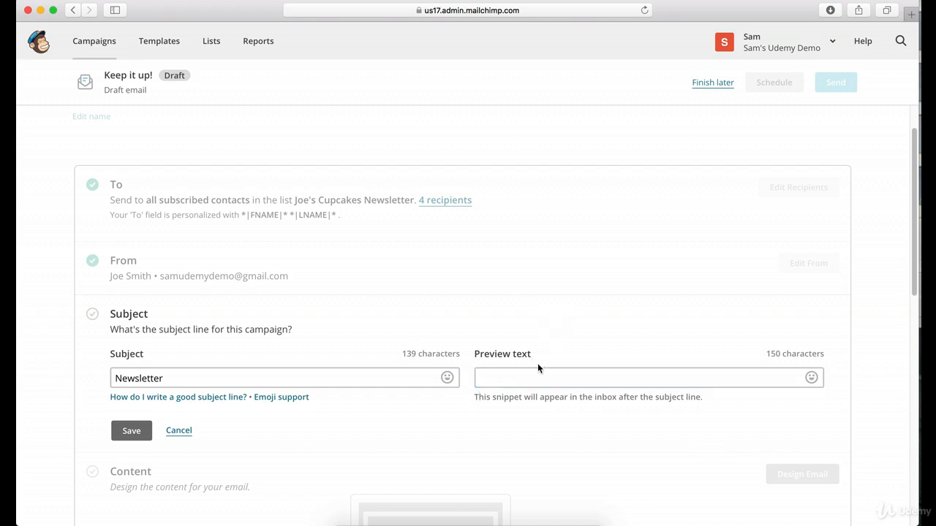
Add the preview text "Your recent newsletter update!" beside the subject line and save the Subject section.
{"action": "left_click", "coordinate": [533, 375]}
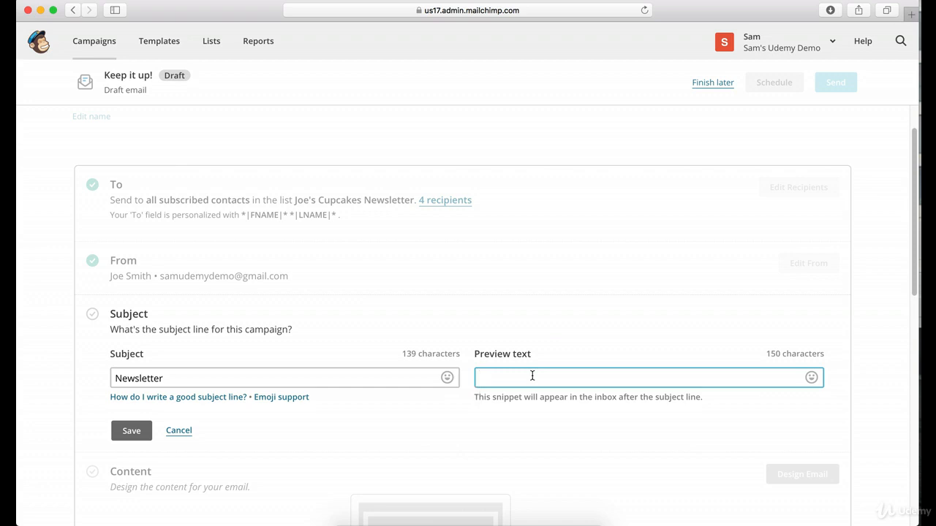
{"action": "type", "text": "Your recent newsletter update!"}
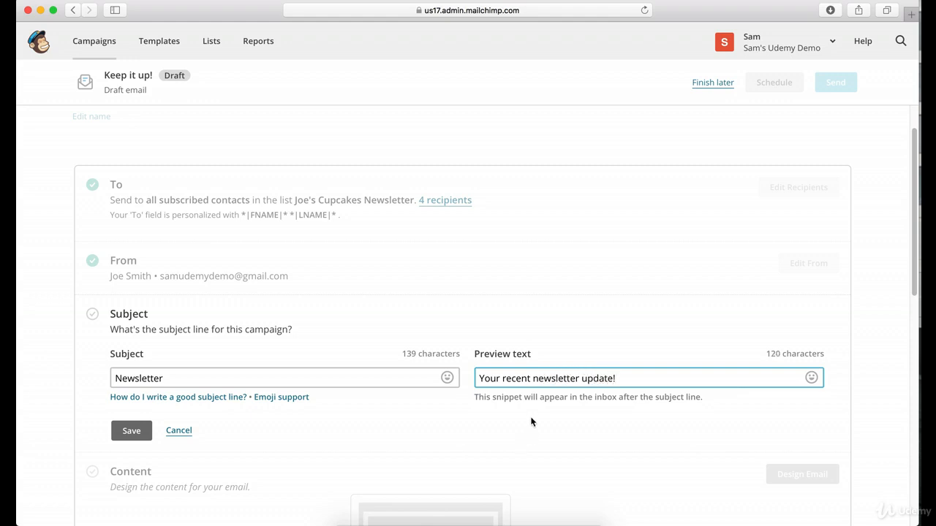
{"action": "left_click", "coordinate": [577, 321]}
{"action": "scroll", "coordinate": [581, 325], "scroll_direction": "down", "scroll_amount": 3}
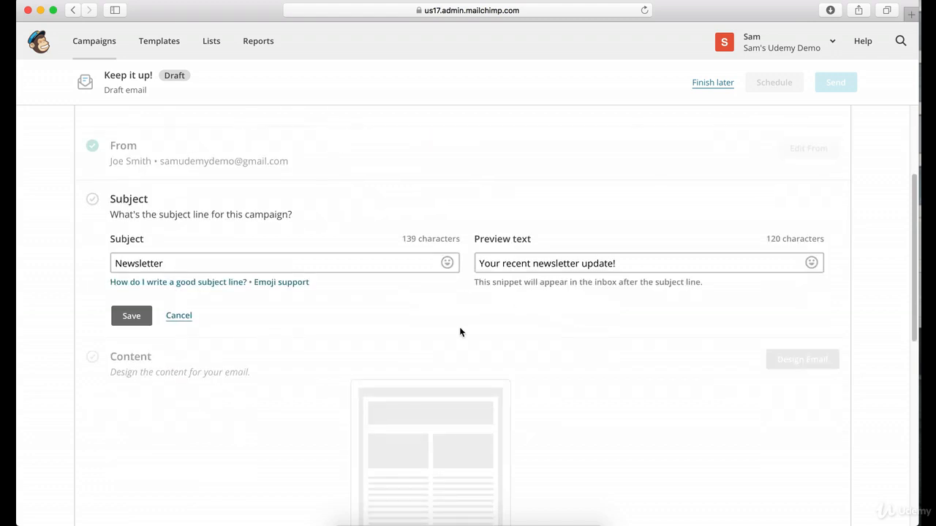
{"action": "left_click", "coordinate": [124, 311]}
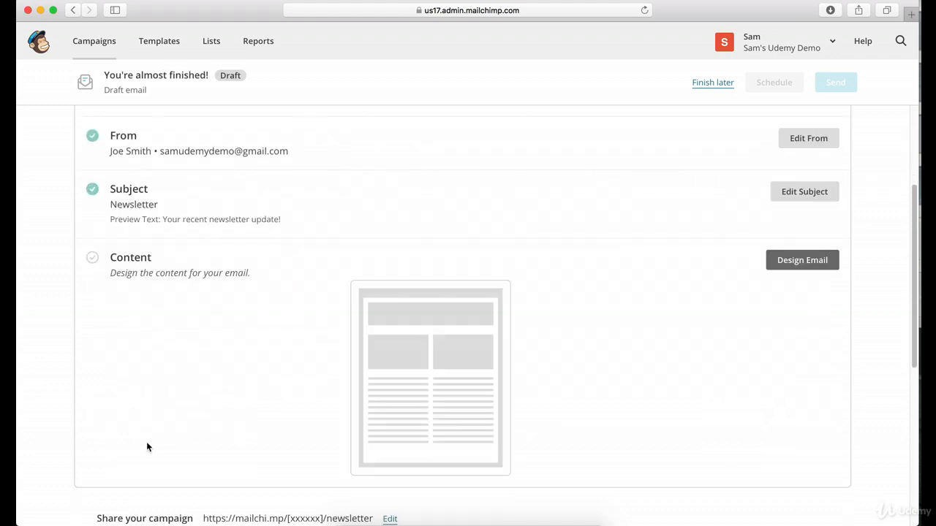
Start designing the email content for the campaign.
{"action": "scroll", "coordinate": [310, 372], "scroll_direction": "up", "scroll_amount": 1}
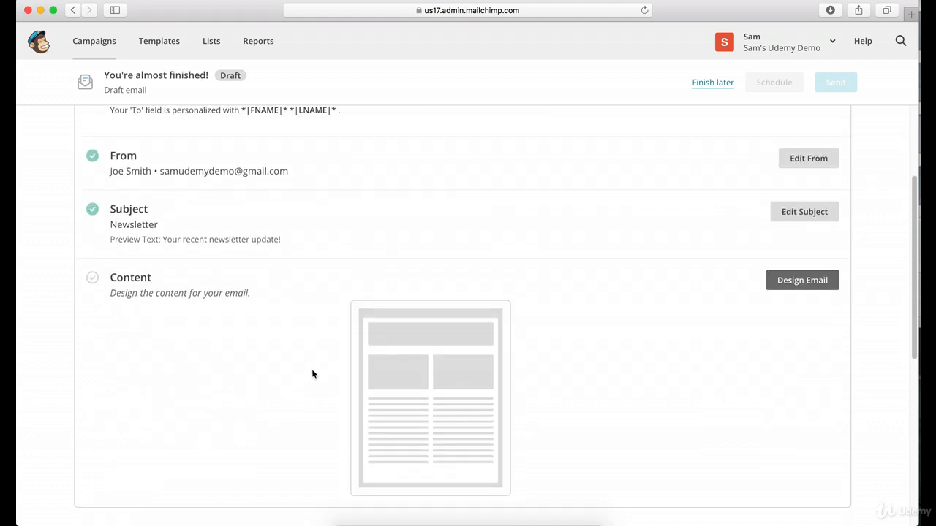
{"action": "scroll", "coordinate": [313, 372], "scroll_direction": "up", "scroll_amount": 2}
{"action": "scroll", "coordinate": [312, 367], "scroll_direction": "down", "scroll_amount": 1}
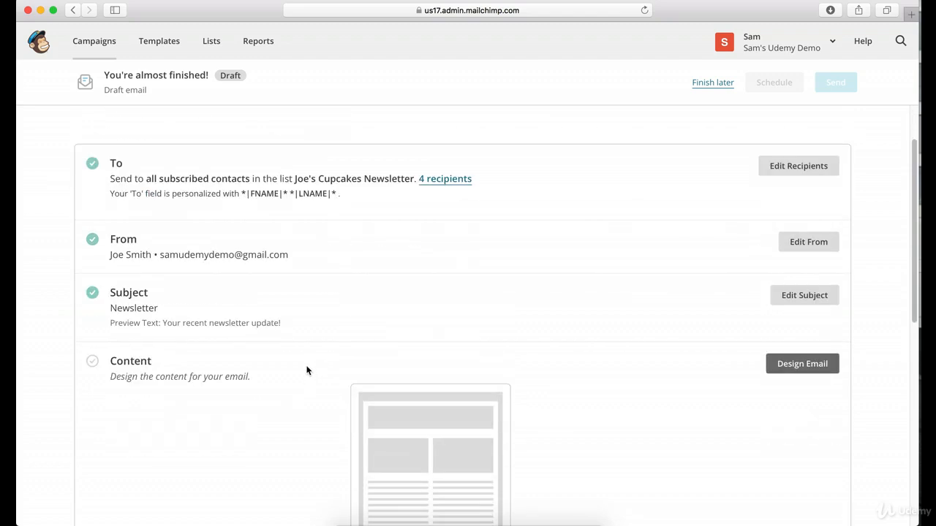
{"action": "scroll", "coordinate": [327, 215], "scroll_direction": "down", "scroll_amount": 1}
{"action": "scroll", "coordinate": [704, 319], "scroll_direction": "down", "scroll_amount": 1}
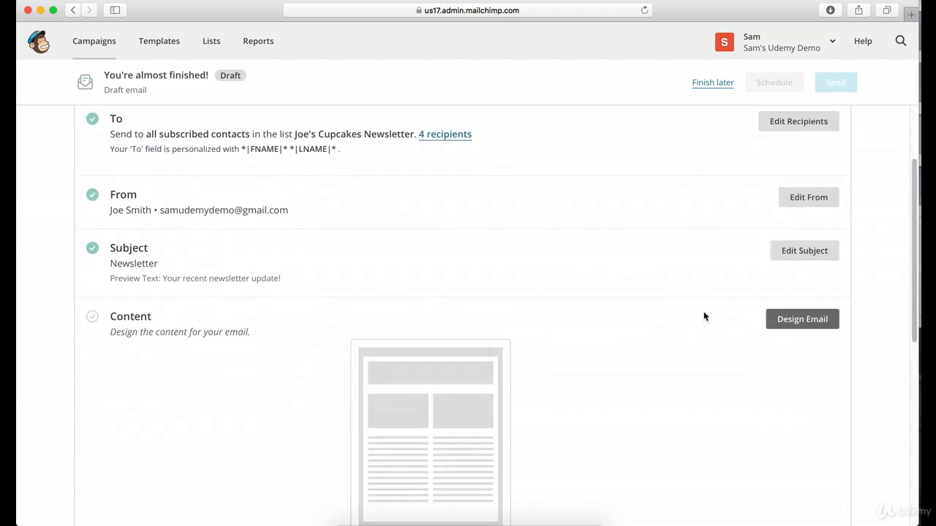
{"action": "scroll", "coordinate": [784, 298], "scroll_direction": "down", "scroll_amount": 2}
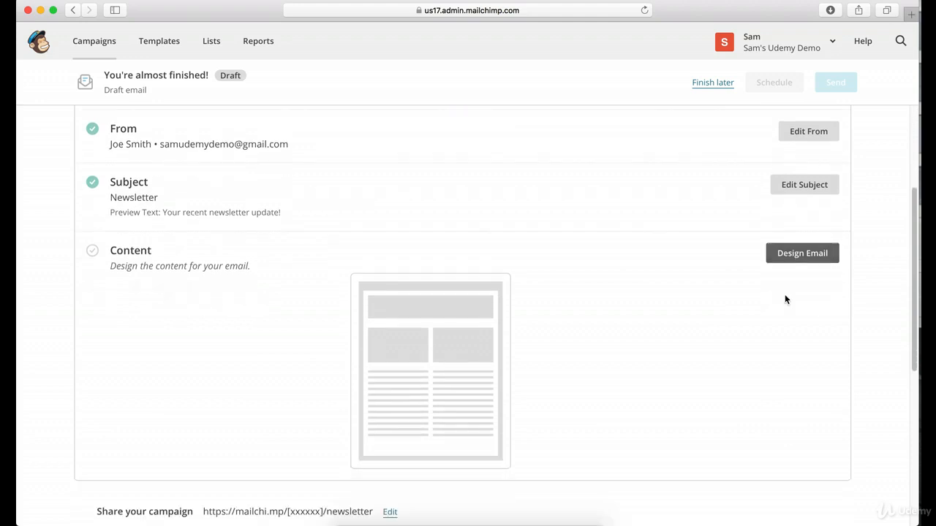
{"action": "scroll", "coordinate": [785, 298], "scroll_direction": "down", "scroll_amount": 1}
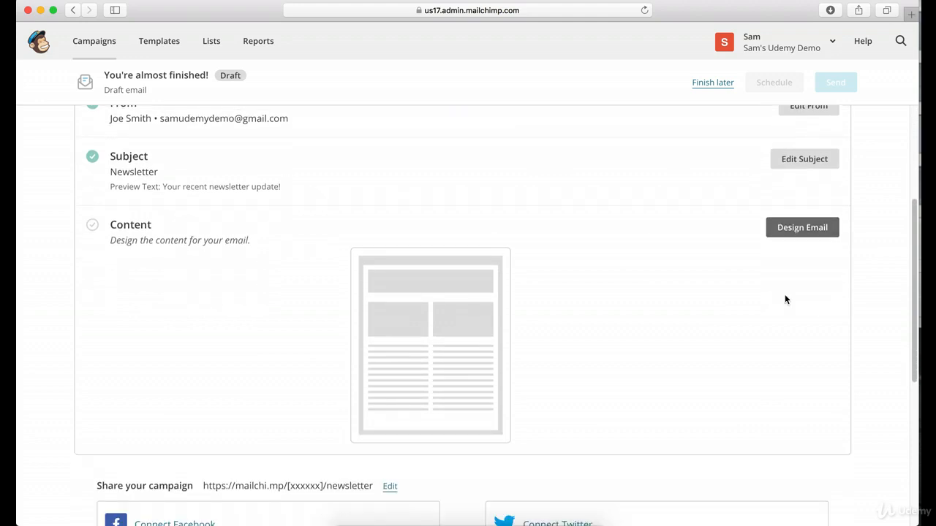
{"action": "left_click", "coordinate": [801, 228]}
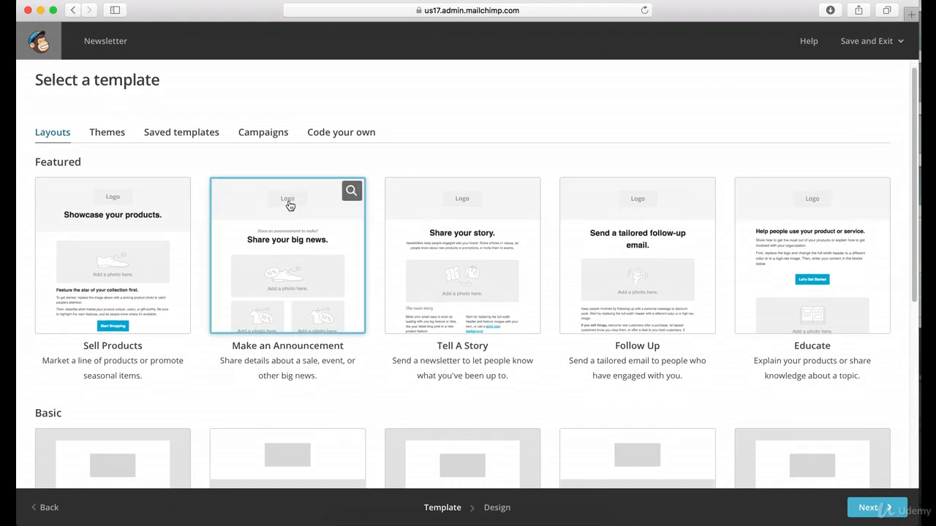
Choose the saved untitled template with the furniture banner, last edited Mar 04, 2018 5:02 pm, as the campaign's design.
{"action": "scroll", "coordinate": [288, 205], "scroll_direction": "down", "scroll_amount": 10}
{"action": "scroll", "coordinate": [289, 205], "scroll_direction": "up", "scroll_amount": 10}
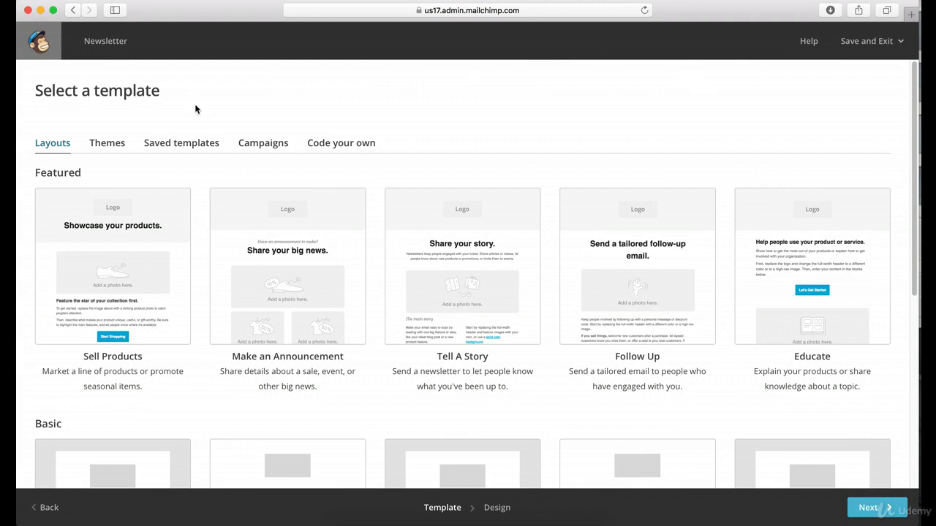
{"action": "left_click", "coordinate": [176, 144]}
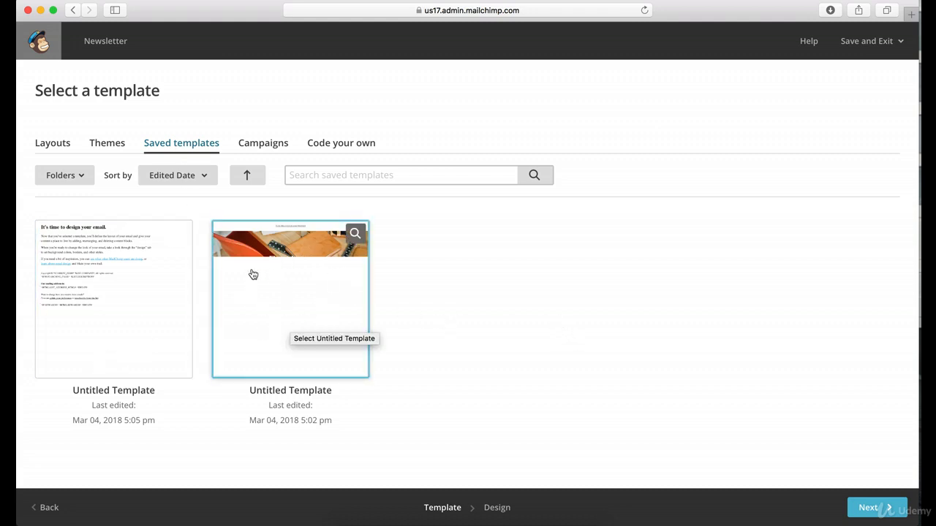
{"action": "left_click", "coordinate": [284, 270]}
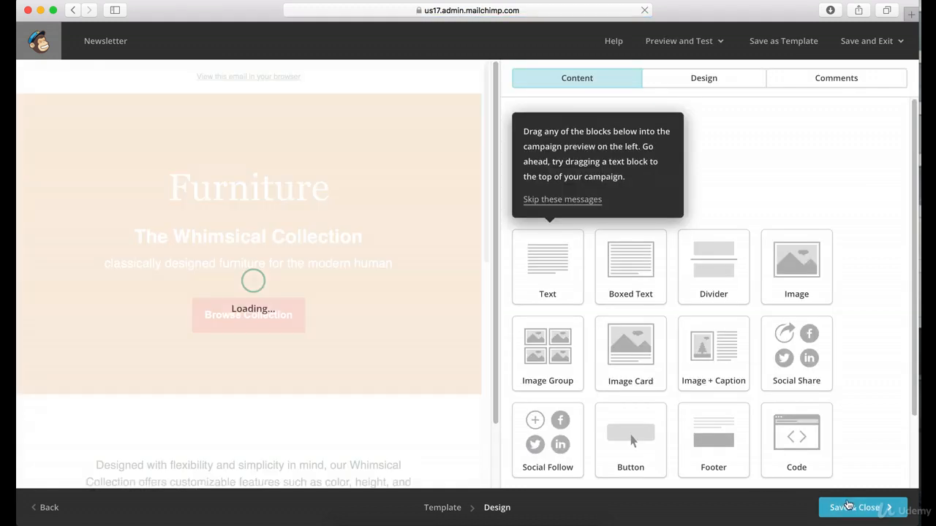
Look through the furniture template's content, then save the design and return to the campaign overview.
{"action": "scroll", "coordinate": [329, 310], "scroll_direction": "down", "scroll_amount": 1}
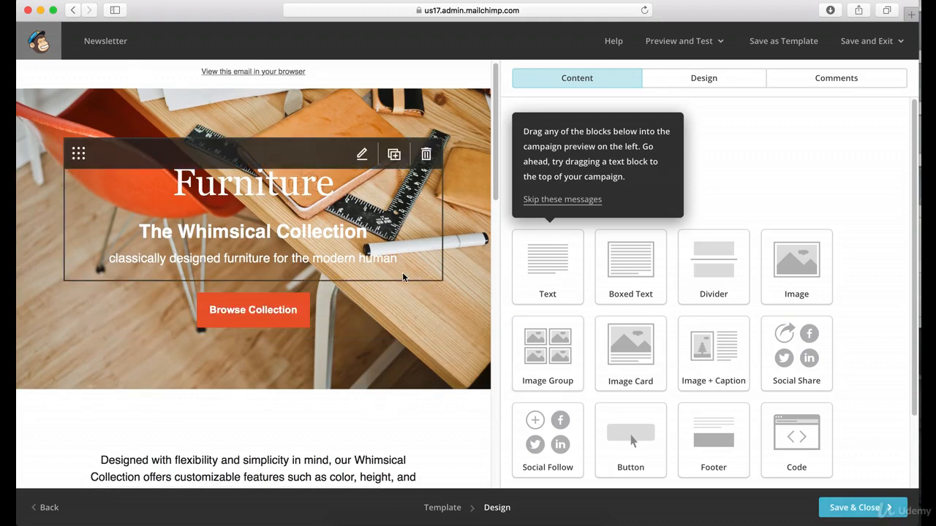
{"action": "scroll", "coordinate": [424, 249], "scroll_direction": "down", "scroll_amount": 15}
{"action": "scroll", "coordinate": [423, 256], "scroll_direction": "up", "scroll_amount": 15}
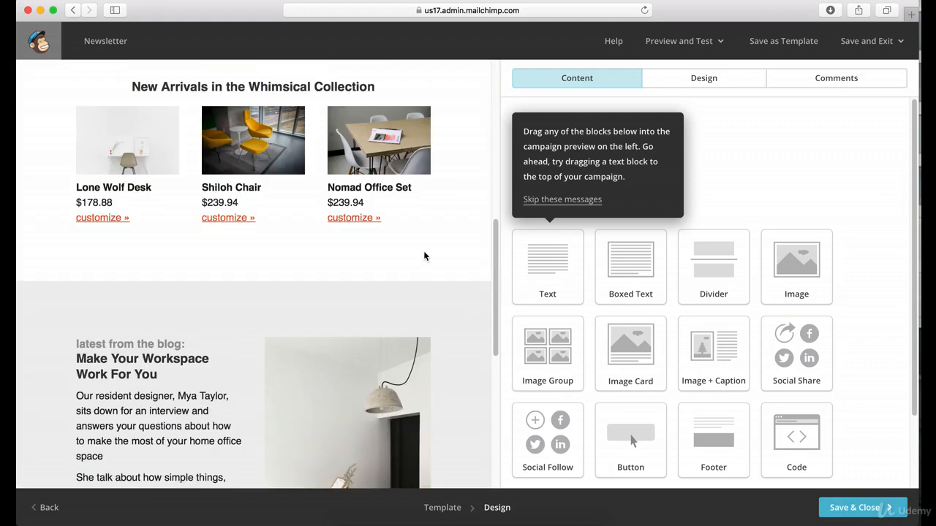
{"action": "left_click", "coordinate": [857, 508]}
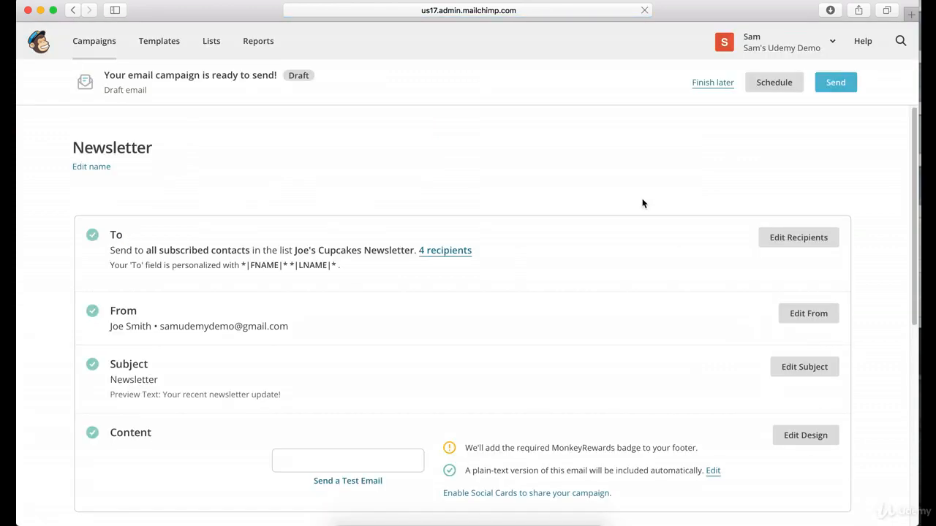
Check the campaign's content preview and the test email form, closing the form without sending a test.
{"action": "scroll", "coordinate": [642, 204], "scroll_direction": "down", "scroll_amount": 3}
{"action": "scroll", "coordinate": [641, 204], "scroll_direction": "down", "scroll_amount": 1}
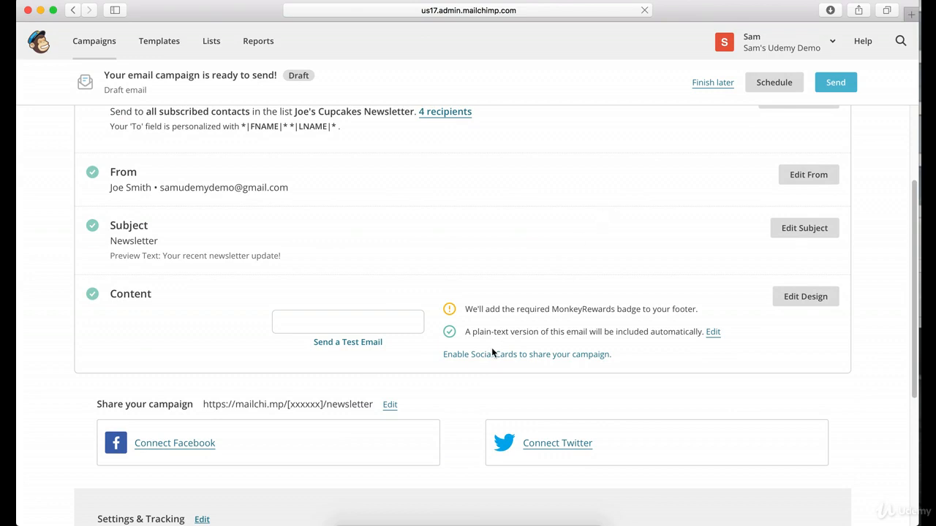
{"action": "mouse_move", "coordinate": [340, 326]}
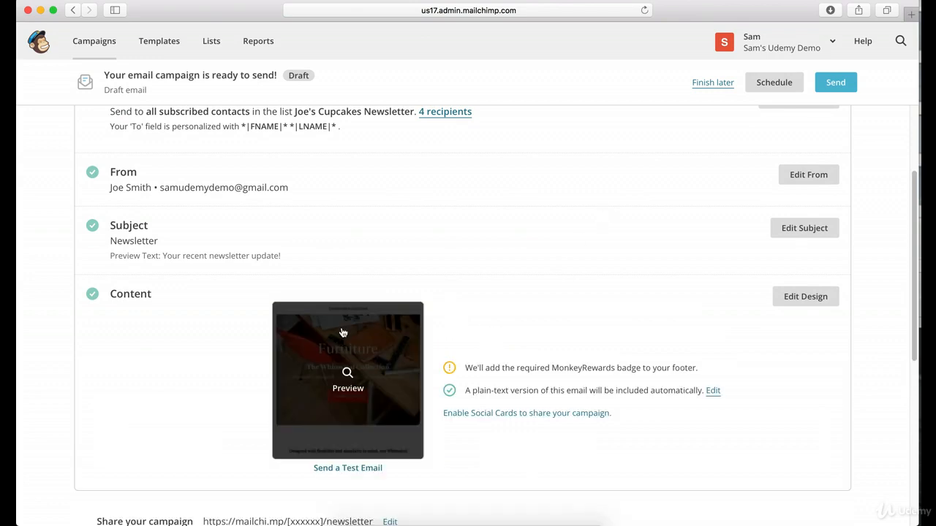
{"action": "scroll", "coordinate": [625, 329], "scroll_direction": "down", "scroll_amount": 3}
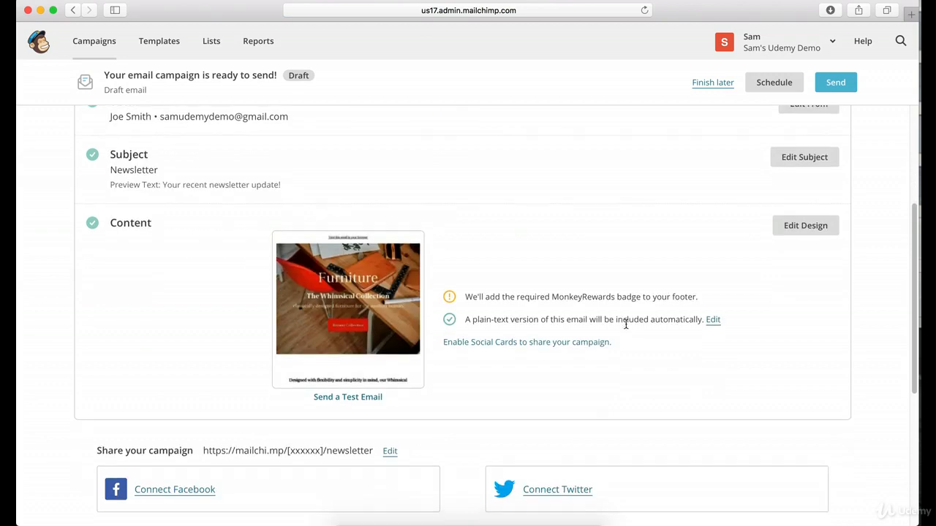
{"action": "mouse_move", "coordinate": [403, 280]}
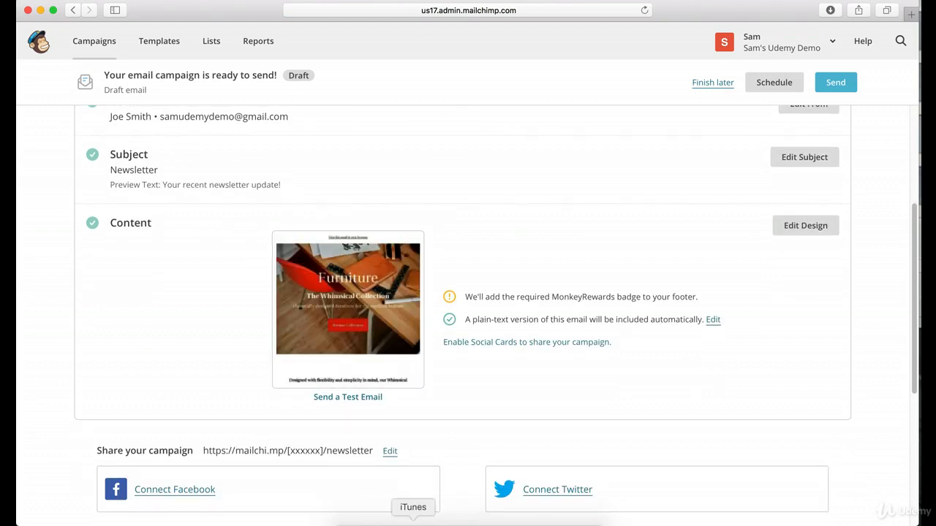
{"action": "left_click", "coordinate": [335, 401]}
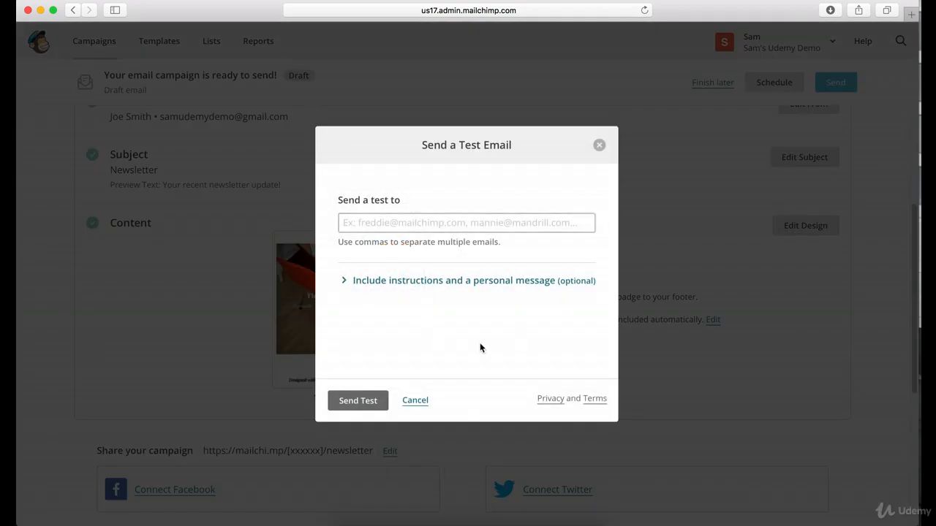
{"action": "left_click", "coordinate": [600, 146]}
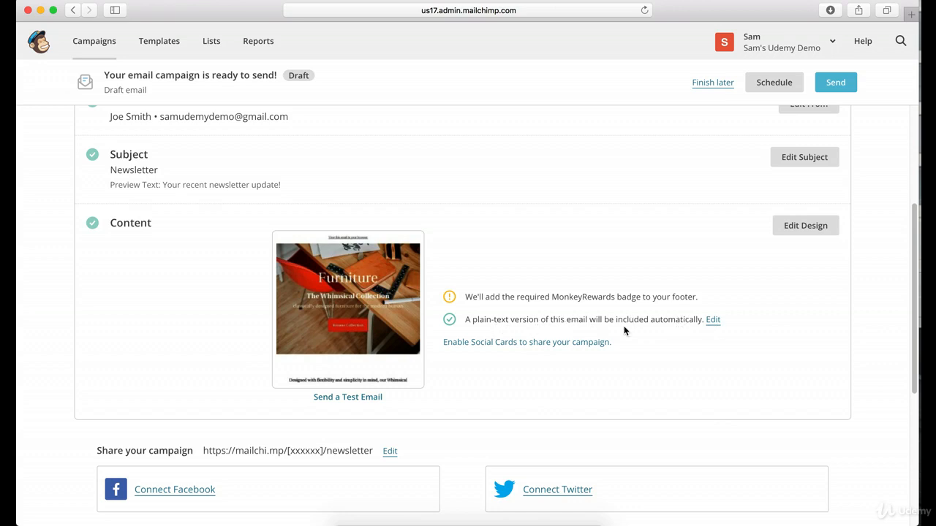
Review the campaign's social sharing options and its Settings & Tracking summary.
{"action": "scroll", "coordinate": [609, 349], "scroll_direction": "down", "scroll_amount": 1}
{"action": "scroll", "coordinate": [609, 349], "scroll_direction": "down", "scroll_amount": 5}
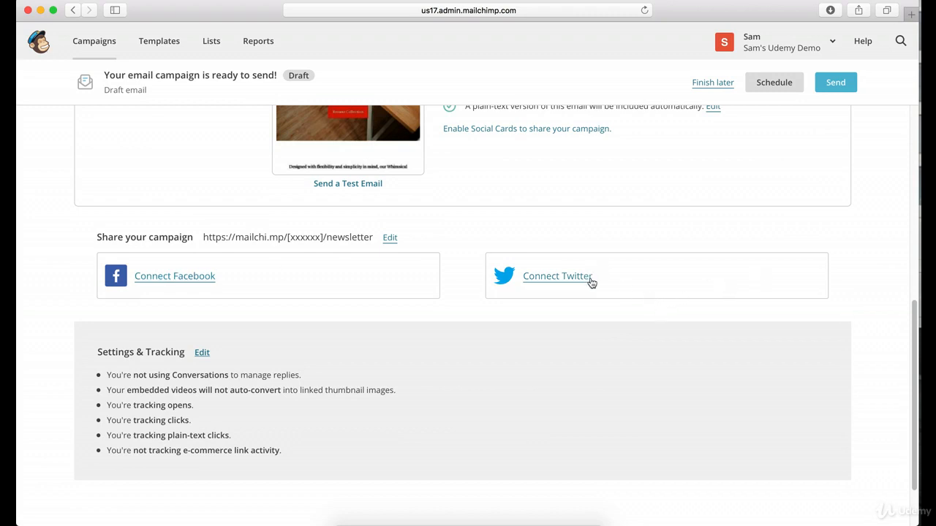
{"action": "scroll", "coordinate": [594, 310], "scroll_direction": "down", "scroll_amount": 2}
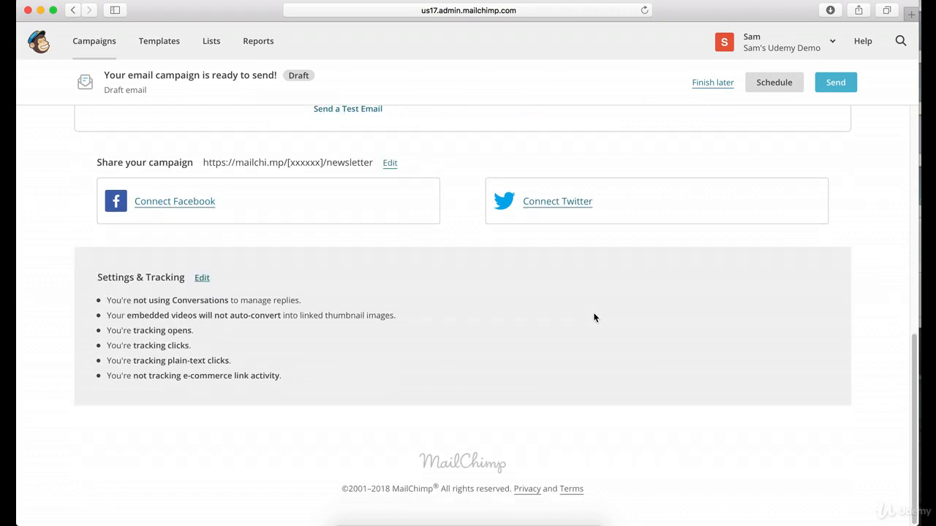
{"action": "scroll", "coordinate": [594, 315], "scroll_direction": "up", "scroll_amount": 8}
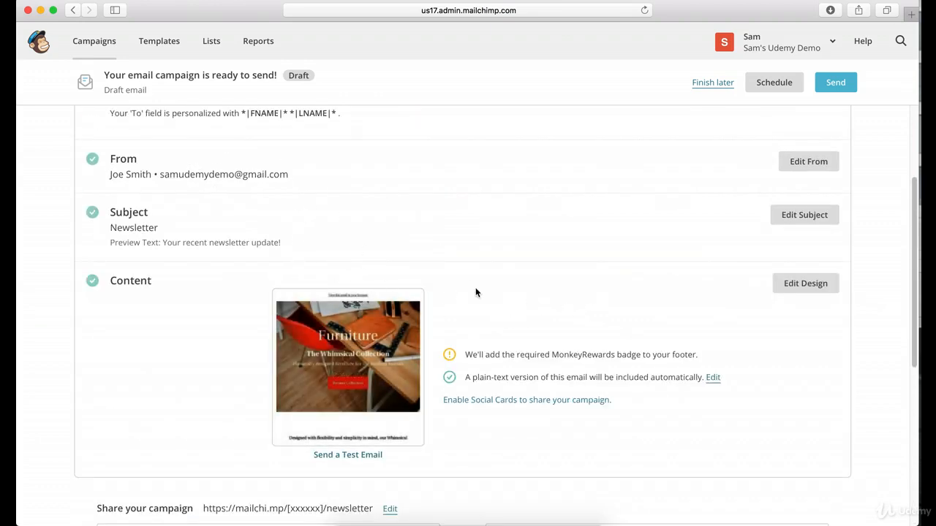
Edit the campaign's recipients, clearing the list choice and selecting Joe's Cupcakes Newsletter again.
{"action": "scroll", "coordinate": [475, 292], "scroll_direction": "up", "scroll_amount": 3}
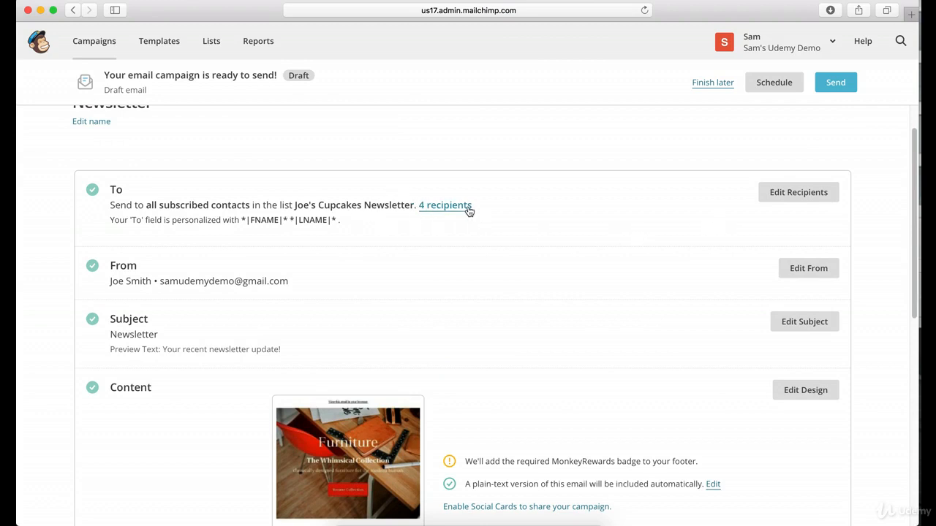
{"action": "left_click", "coordinate": [798, 193]}
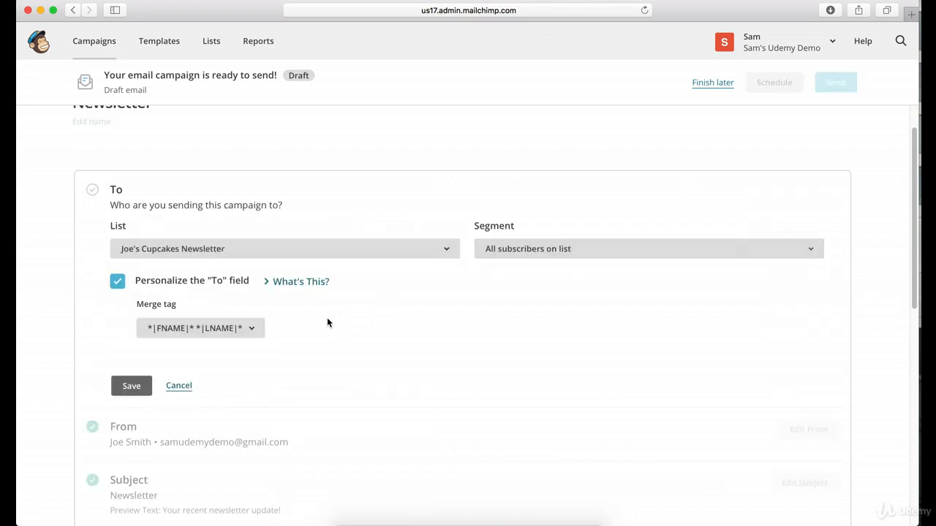
{"action": "scroll", "coordinate": [165, 326], "scroll_direction": "down", "scroll_amount": 1}
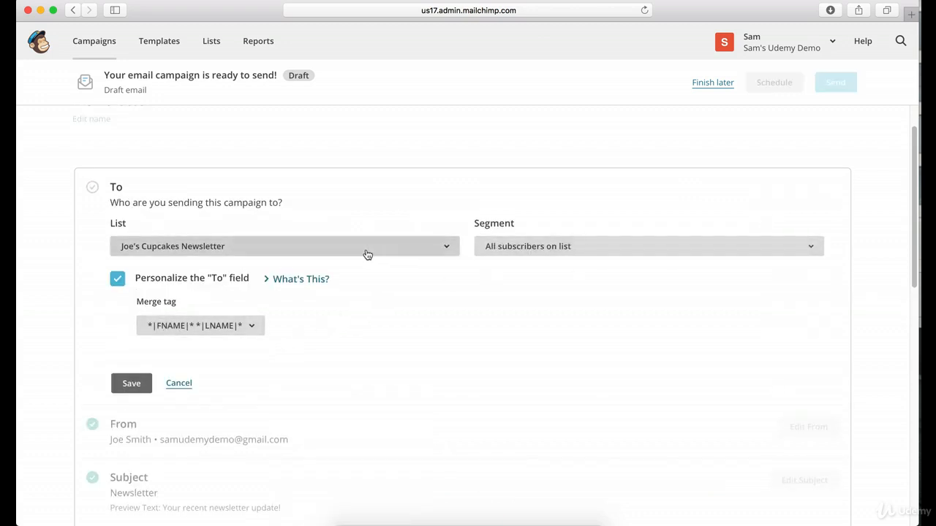
{"action": "left_click", "coordinate": [391, 246]}
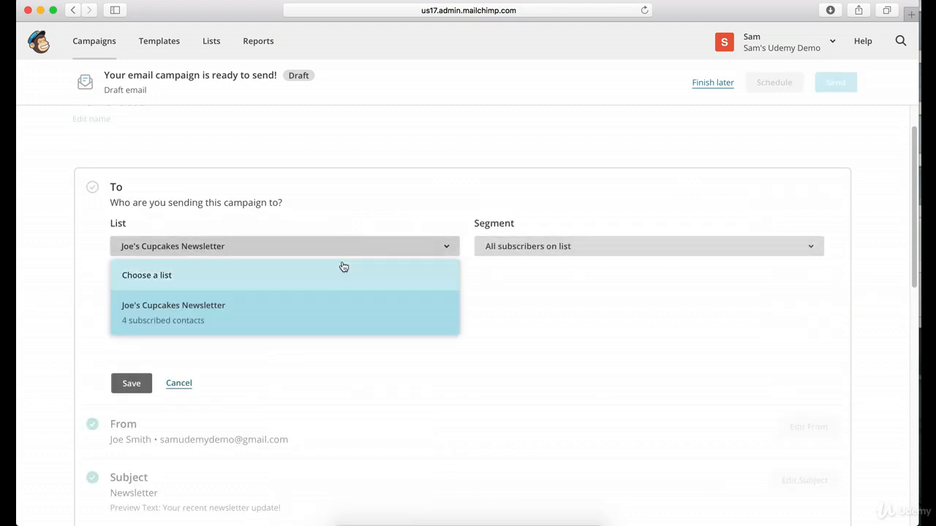
{"action": "left_click", "coordinate": [316, 275]}
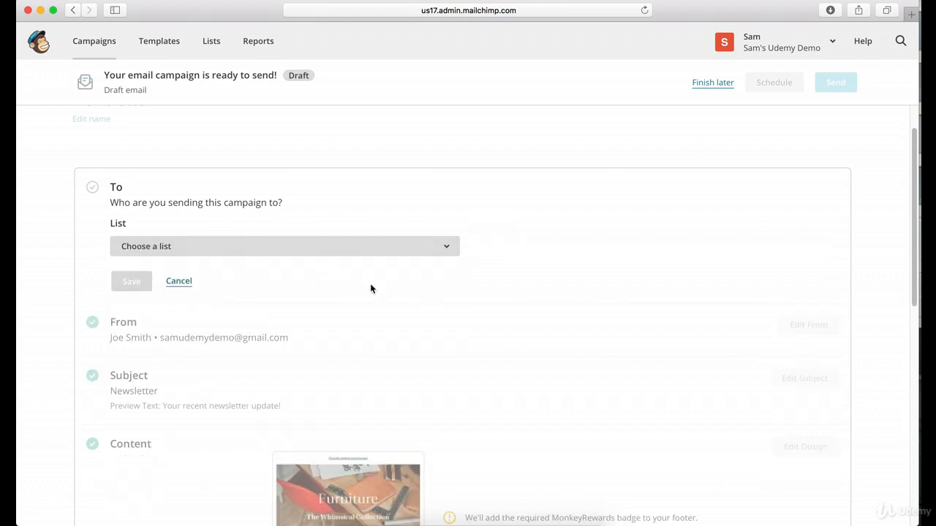
{"action": "left_click", "coordinate": [307, 248]}
{"action": "left_click", "coordinate": [255, 305]}
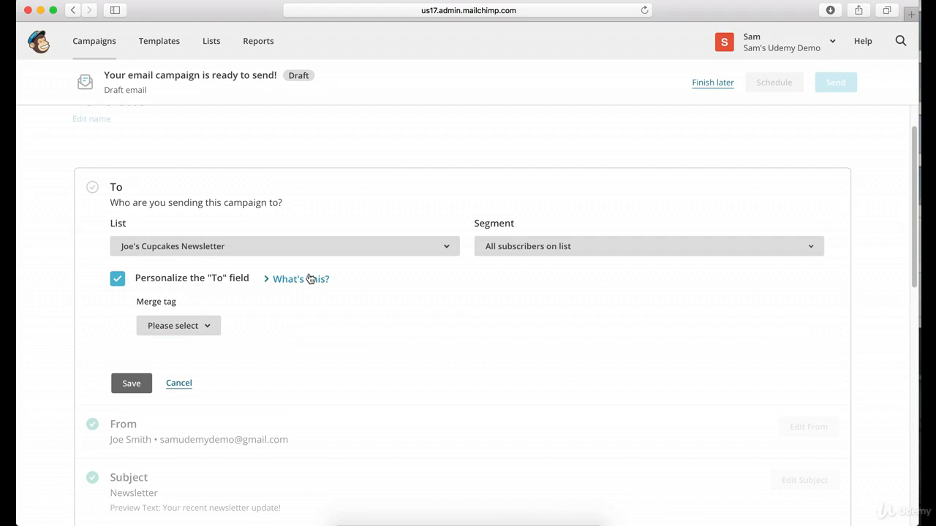
Start creating a new recipient list separate from Joe's Cupcakes Newsletter and name it SAM.
{"action": "scroll", "coordinate": [478, 310], "scroll_direction": "down", "scroll_amount": 3}
{"action": "scroll", "coordinate": [478, 312], "scroll_direction": "up", "scroll_amount": 2}
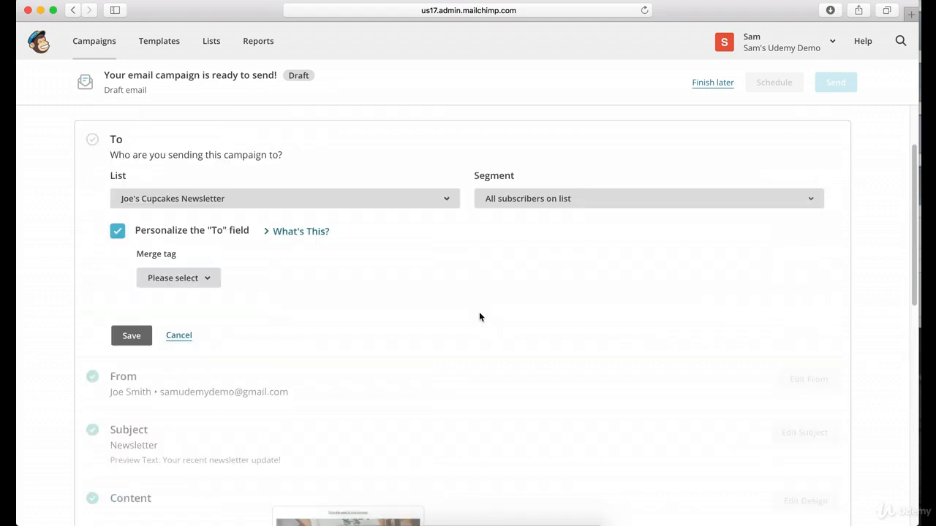
{"action": "scroll", "coordinate": [479, 311], "scroll_direction": "up", "scroll_amount": 2}
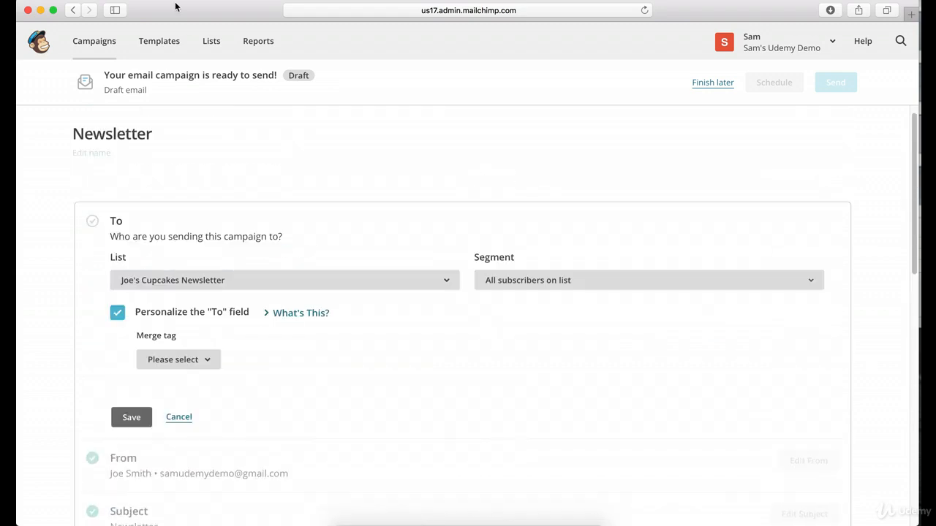
{"action": "left_click", "coordinate": [211, 45]}
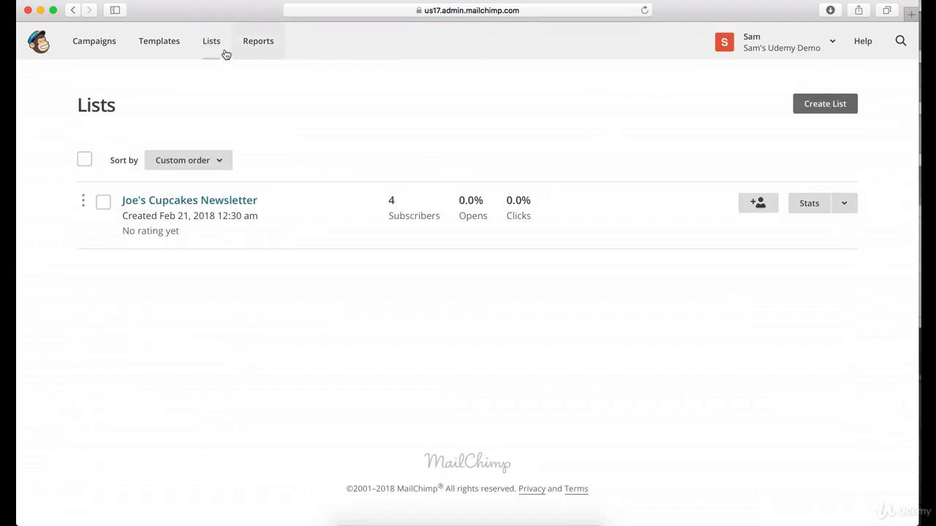
{"action": "left_click", "coordinate": [826, 112]}
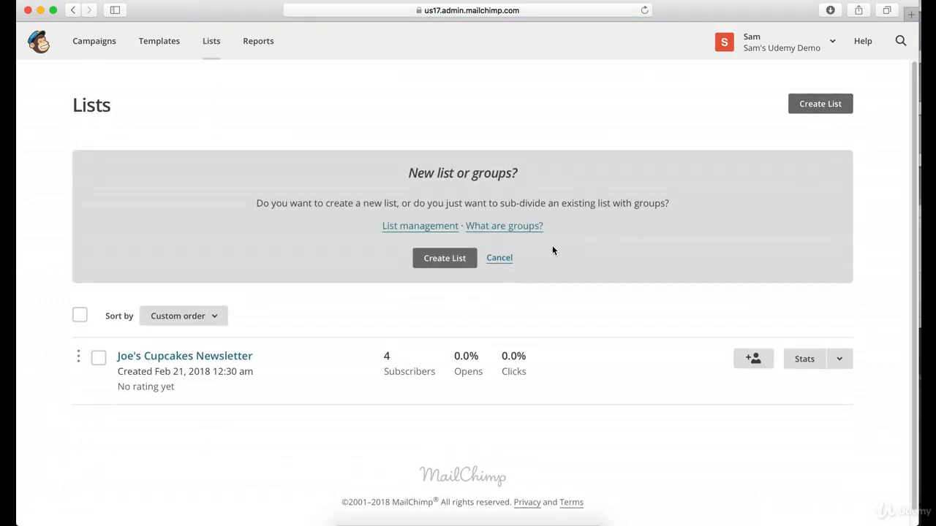
{"action": "left_click", "coordinate": [453, 265]}
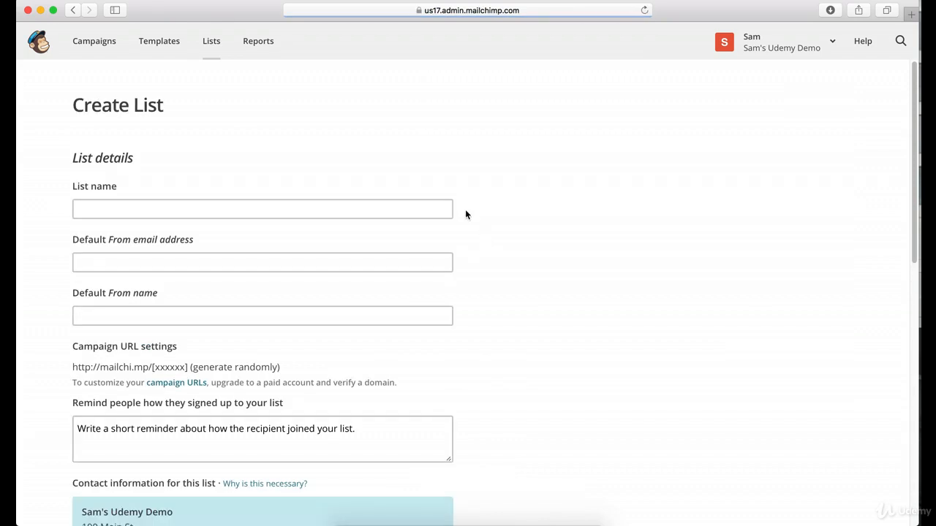
{"action": "left_click", "coordinate": [153, 211]}
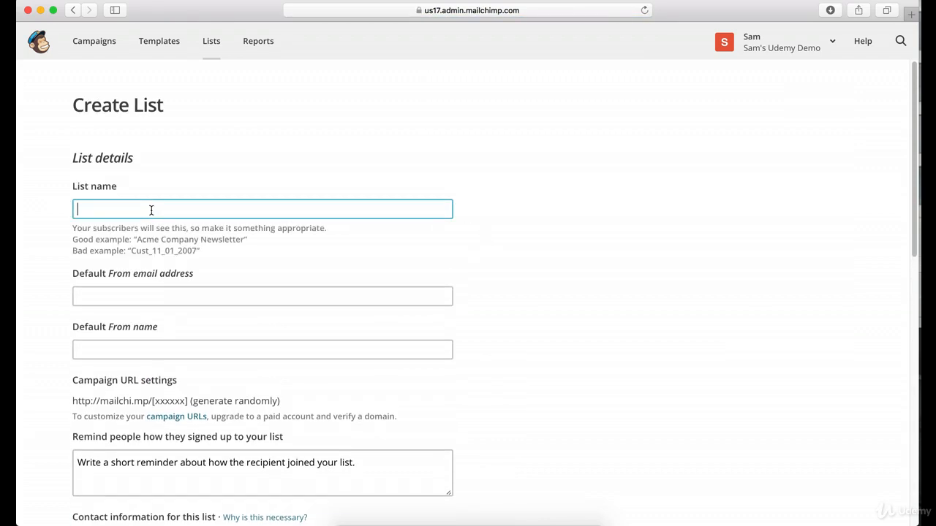
{"action": "type", "text": "SAM"}
Fill in the new list's default From email address and default From name.
{"action": "left_click", "coordinate": [140, 295]}
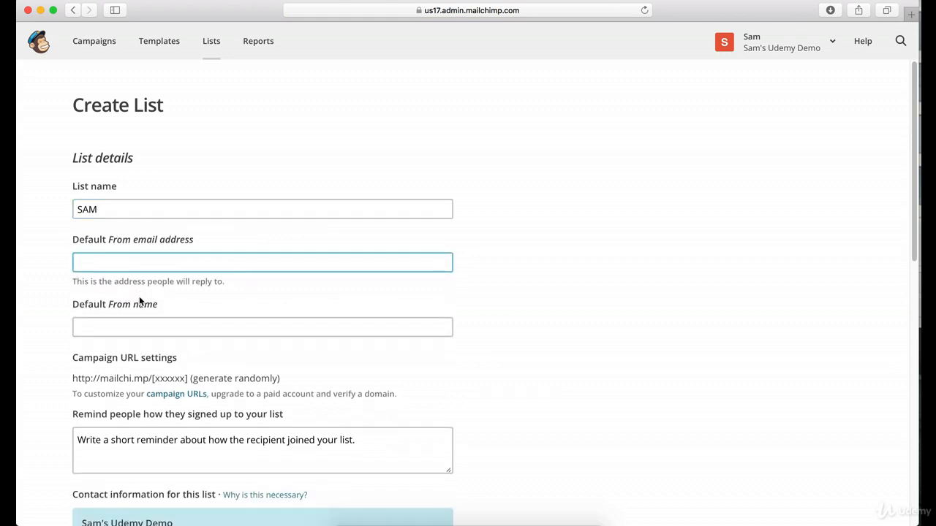
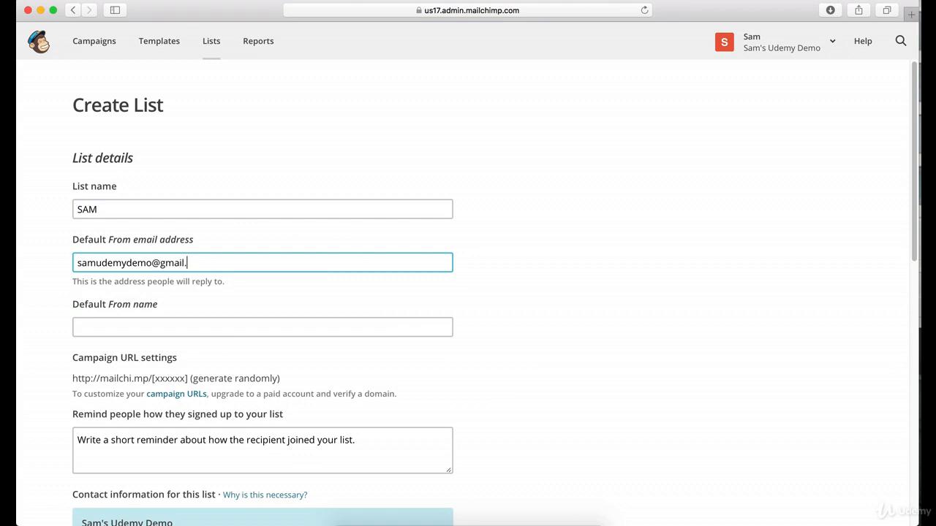
{"action": "key", "text": "Tab"}
{"action": "type", "text": "SAM"}
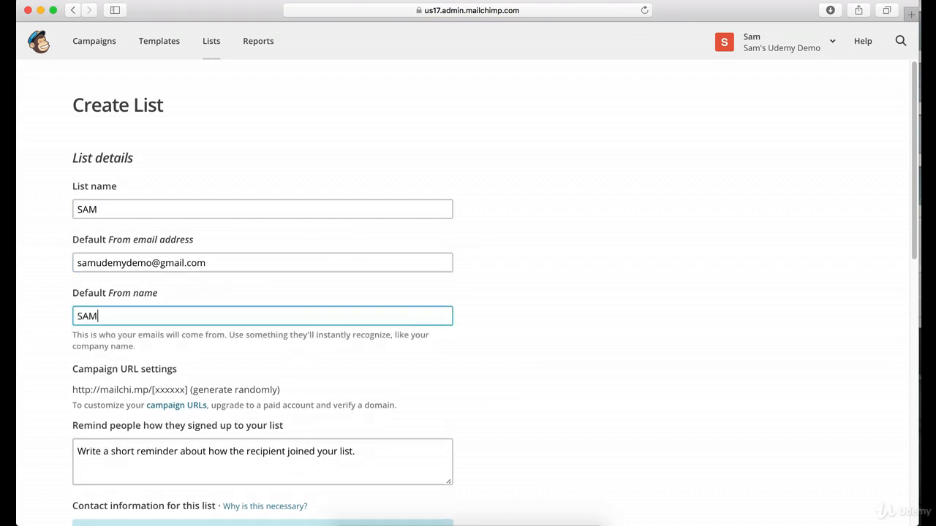
Replace the sign-up reminder text for the new list with "Thanks!".
{"action": "scroll", "coordinate": [186, 324], "scroll_direction": "down", "scroll_amount": 10}
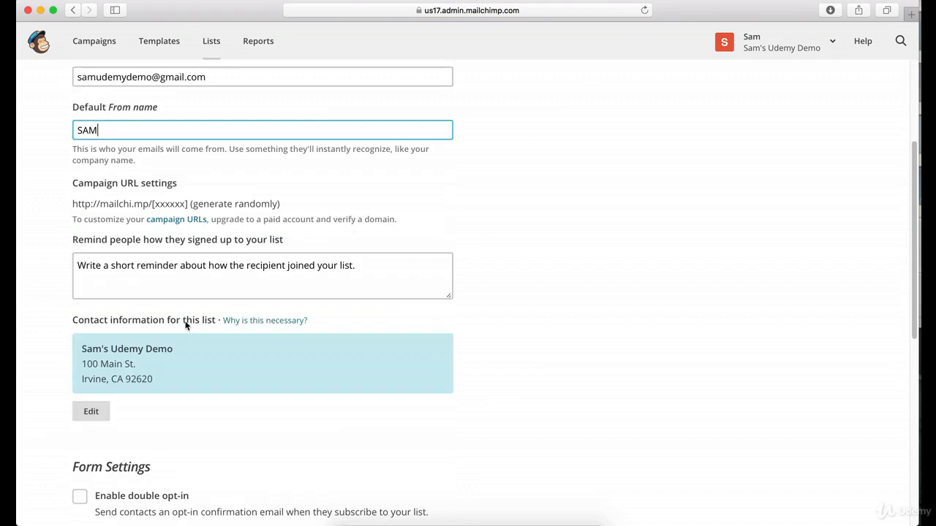
{"action": "scroll", "coordinate": [186, 325], "scroll_direction": "up", "scroll_amount": 10}
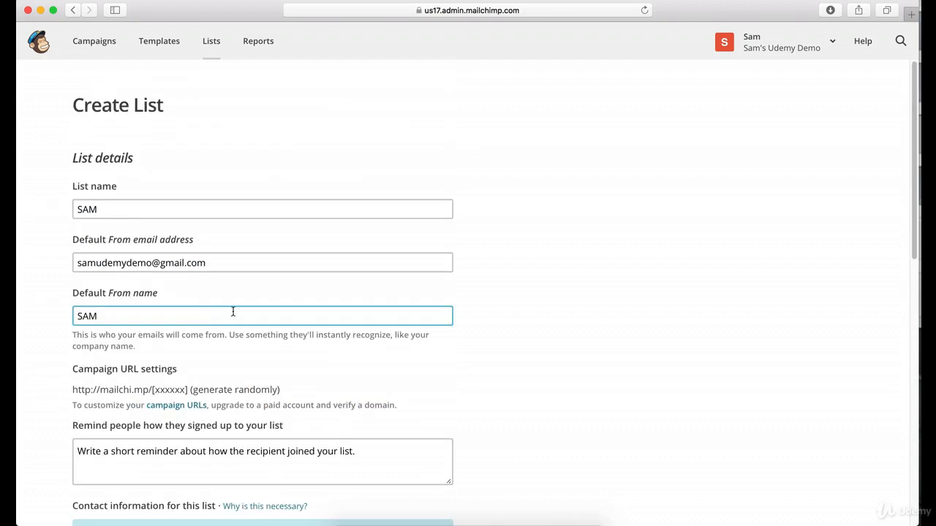
{"action": "left_click", "coordinate": [343, 457]}
{"action": "type", "text": "Thanks!"}
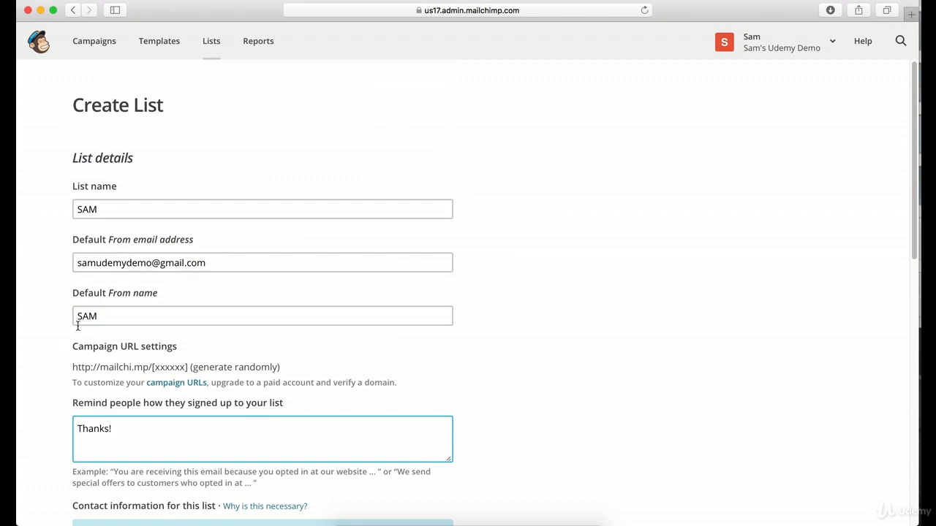
Enable double opt-in for the new list, leave the notification options off, and save the list.
{"action": "scroll", "coordinate": [382, 315], "scroll_direction": "down", "scroll_amount": 5}
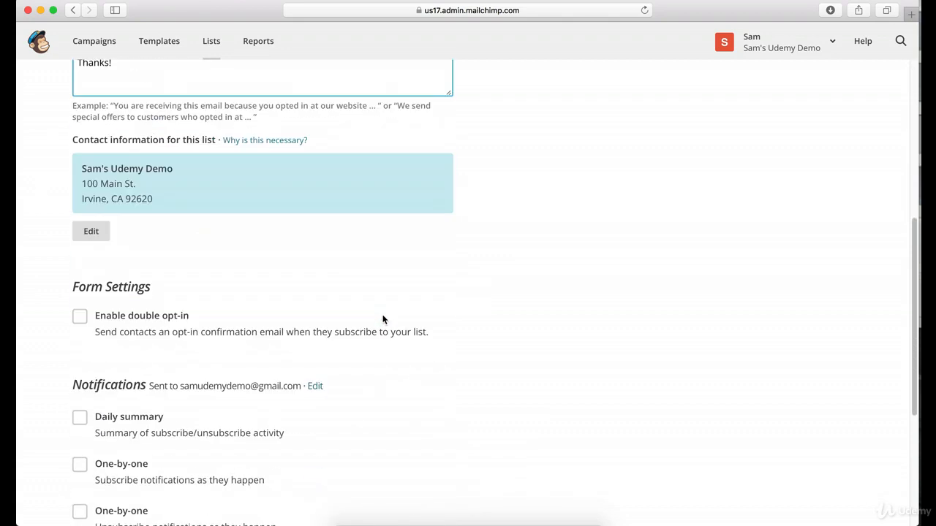
{"action": "left_click", "coordinate": [80, 315]}
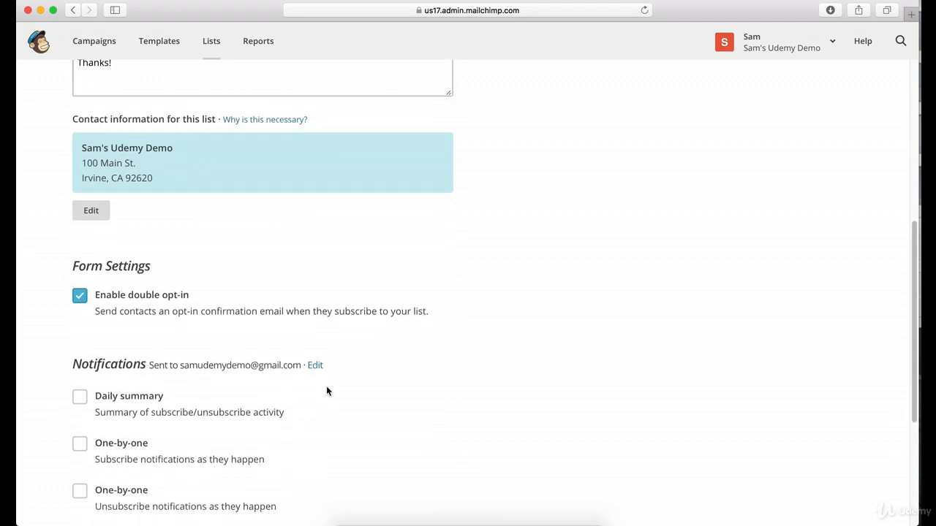
{"action": "scroll", "coordinate": [286, 322], "scroll_direction": "up", "scroll_amount": 3}
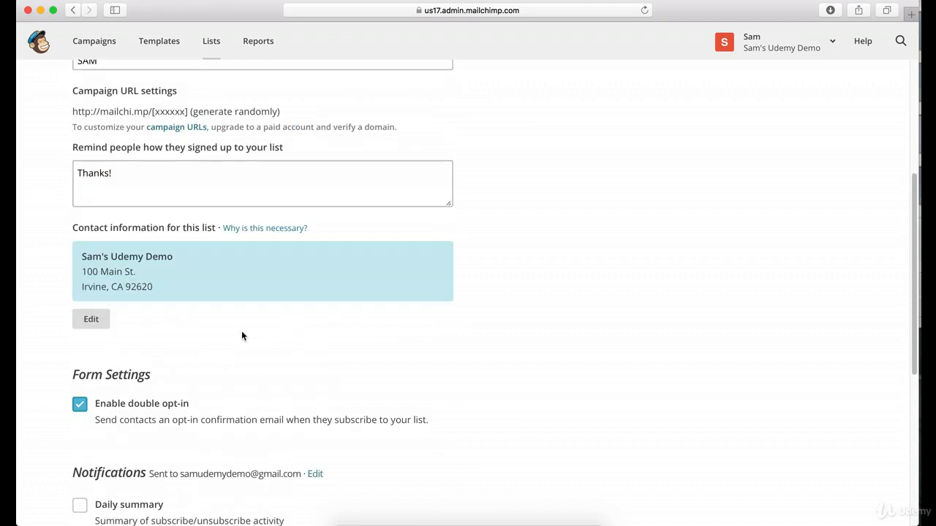
{"action": "scroll", "coordinate": [225, 333], "scroll_direction": "up", "scroll_amount": 1}
{"action": "scroll", "coordinate": [166, 277], "scroll_direction": "down", "scroll_amount": 4}
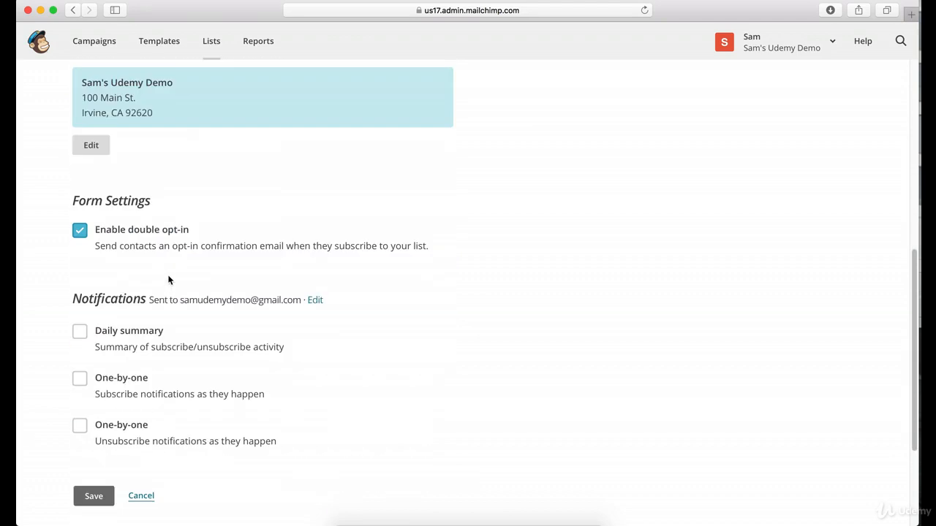
{"action": "scroll", "coordinate": [168, 279], "scroll_direction": "down", "scroll_amount": 2}
{"action": "left_click", "coordinate": [93, 372]}
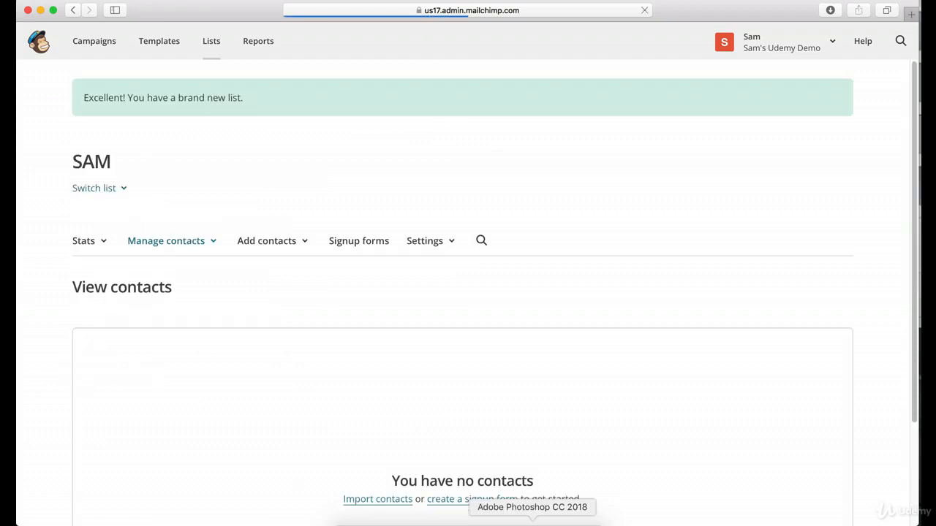
Start adding a subscriber to the SAM list, entering the subscriber's email address, first name and last name.
{"action": "scroll", "coordinate": [505, 413], "scroll_direction": "down", "scroll_amount": 3}
{"action": "scroll", "coordinate": [259, 205], "scroll_direction": "up", "scroll_amount": 3}
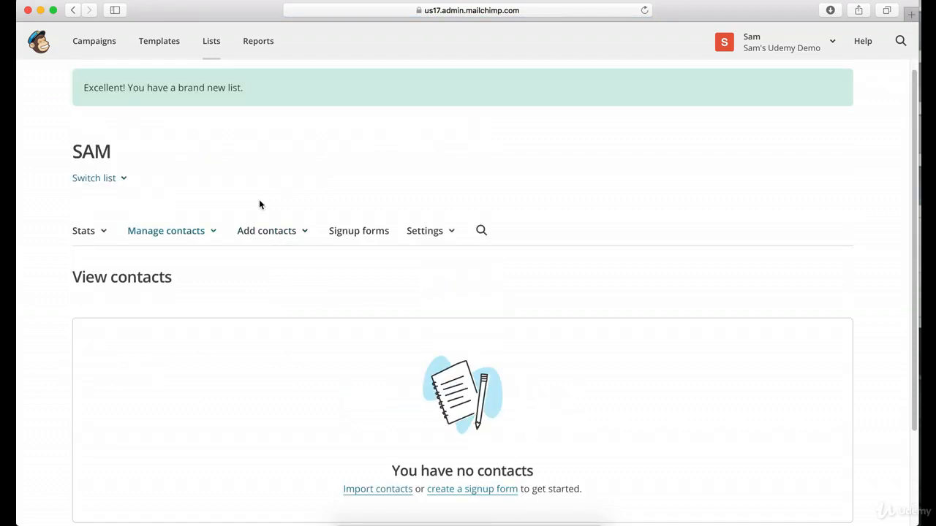
{"action": "left_click", "coordinate": [203, 41]}
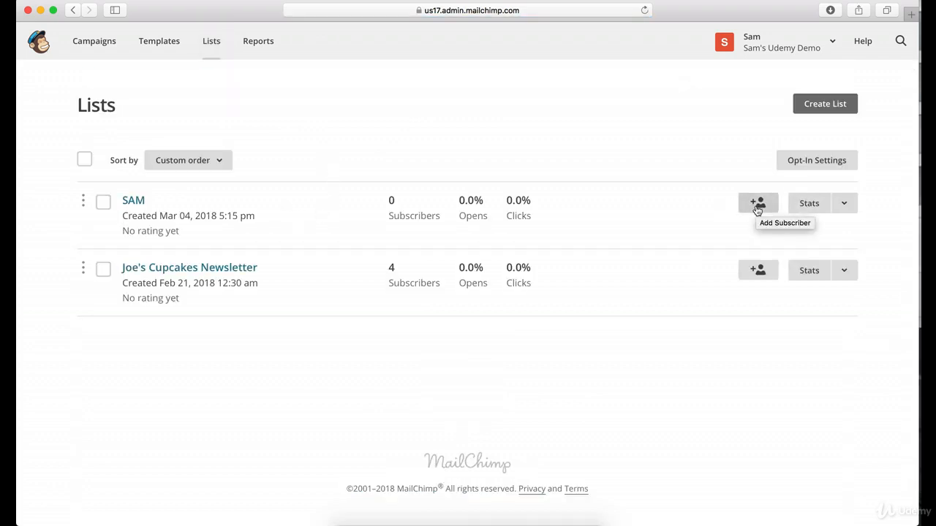
{"action": "left_click", "coordinate": [758, 209]}
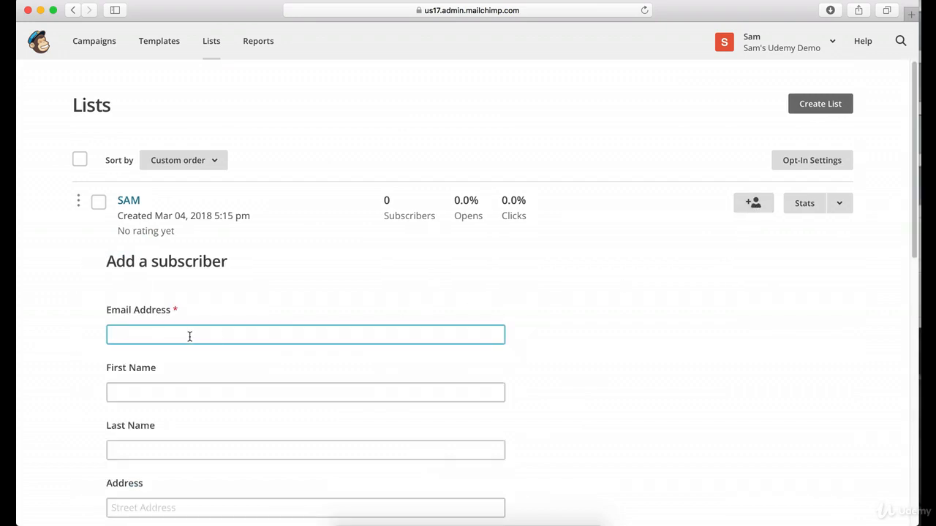
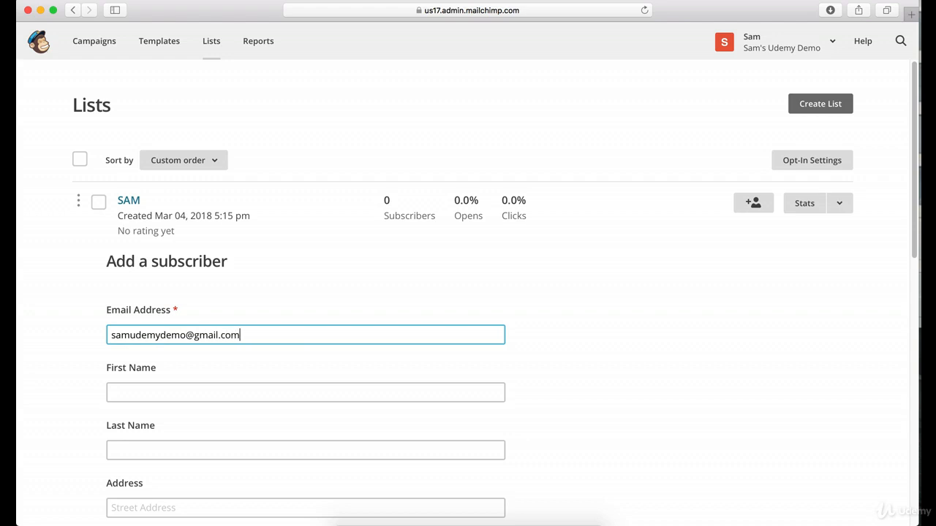
{"action": "key", "text": "Tab"}
{"action": "type", "text": "Sam"}
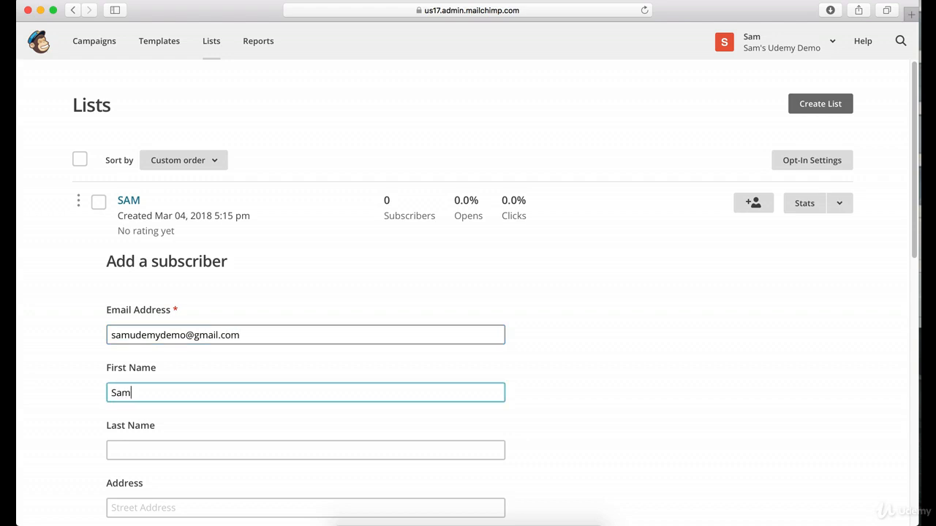
{"action": "key", "text": "Tab"}
{"action": "type", "text": "Udemy"}
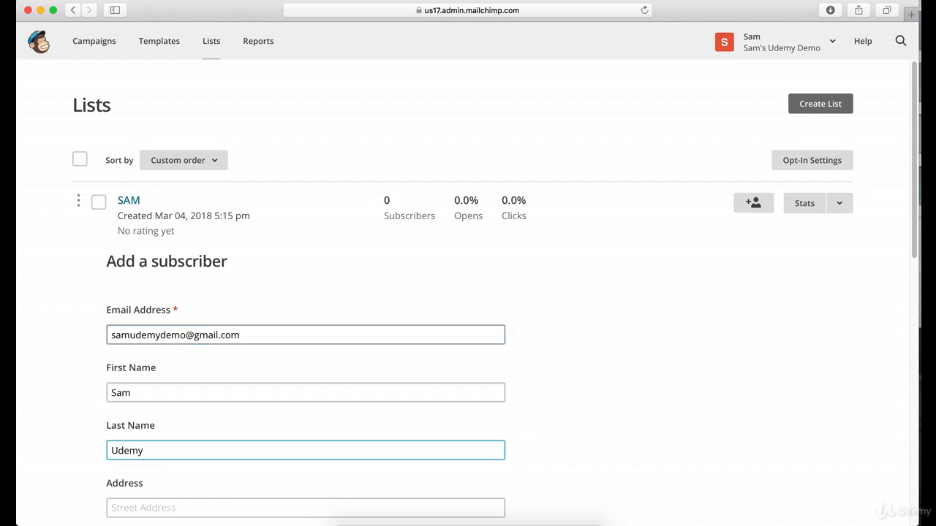
Declare that the person gave permission to be emailed and subscribe them to the SAM list.
{"action": "scroll", "coordinate": [286, 336], "scroll_direction": "down", "scroll_amount": 3}
{"action": "scroll", "coordinate": [209, 366], "scroll_direction": "down", "scroll_amount": 7}
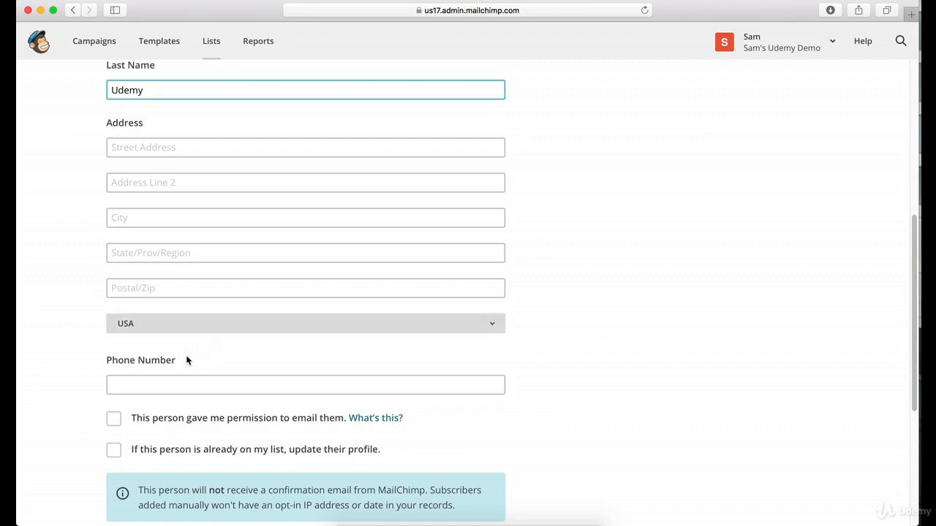
{"action": "scroll", "coordinate": [187, 360], "scroll_direction": "down", "scroll_amount": 5}
{"action": "left_click", "coordinate": [113, 153]}
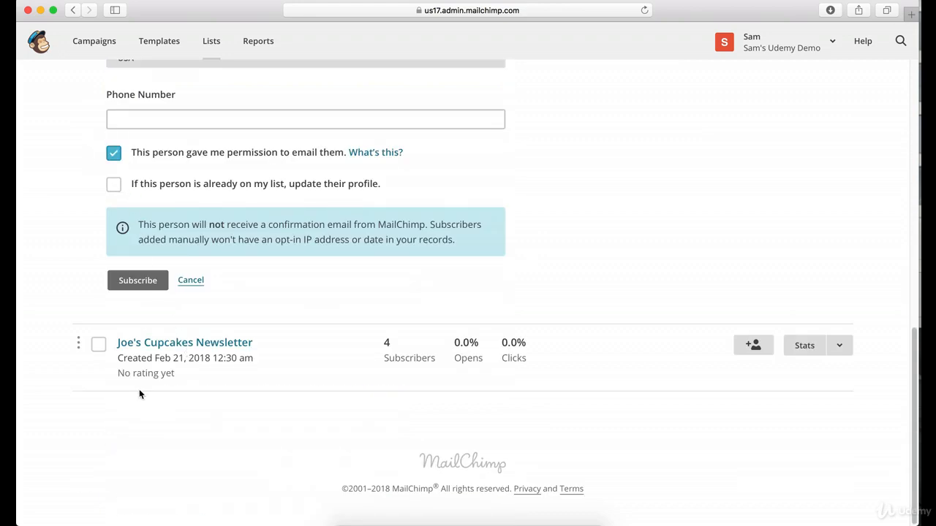
{"action": "left_click", "coordinate": [129, 279]}
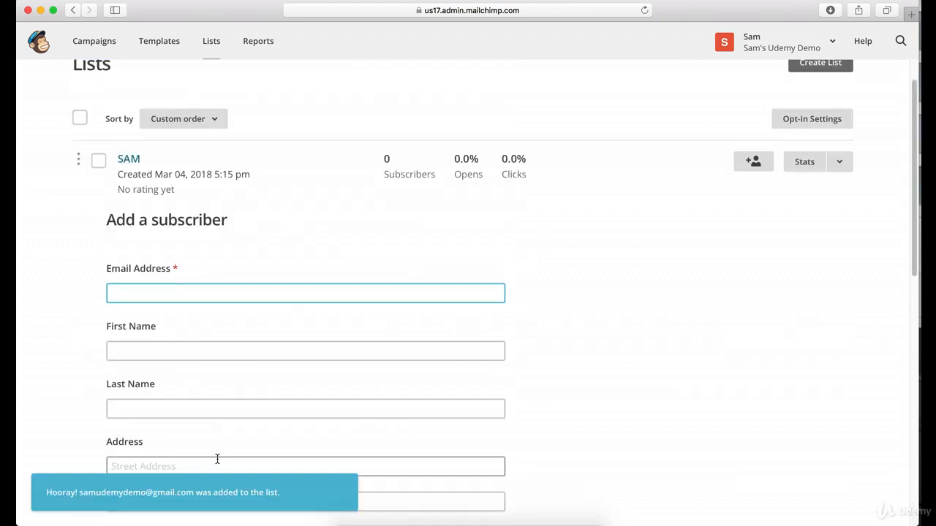
Reopen the Newsletter campaign, change its recipient list to SAM for all subscribers, and save the recipients.
{"action": "left_click", "coordinate": [106, 45]}
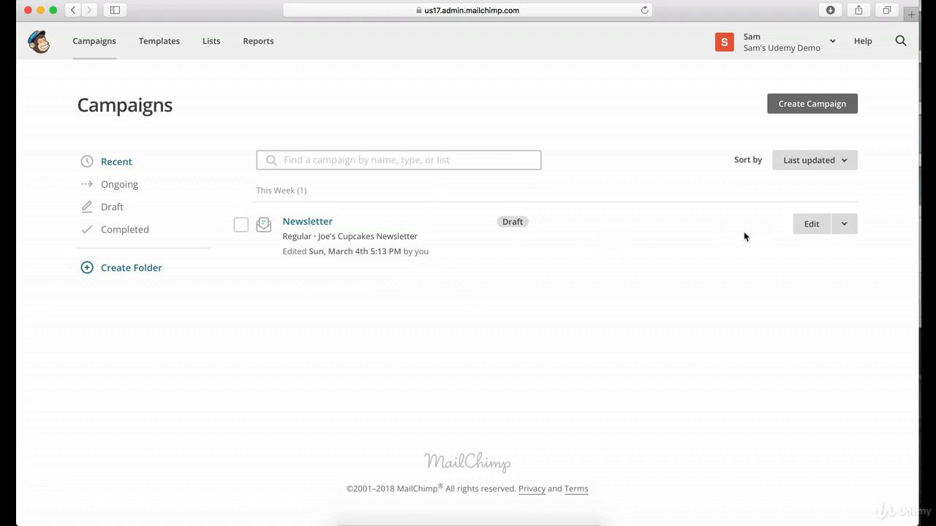
{"action": "left_click", "coordinate": [311, 223]}
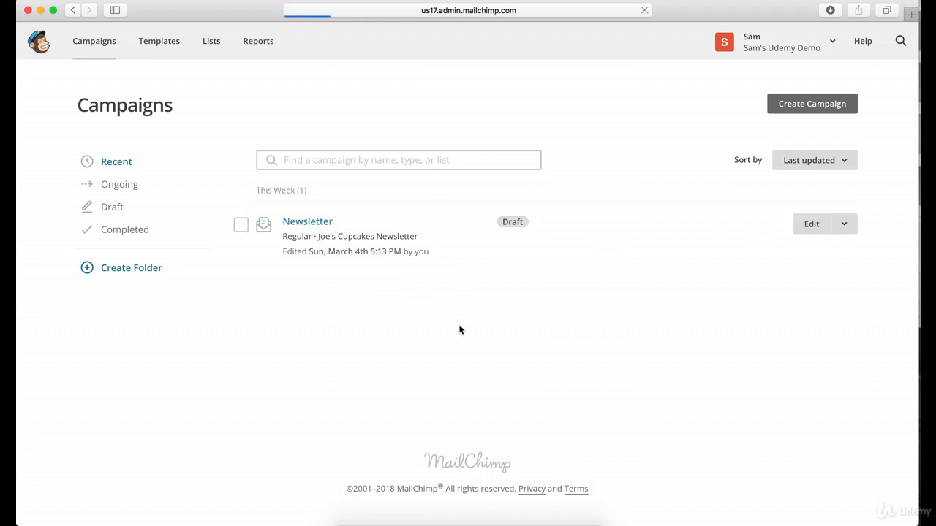
{"action": "scroll", "coordinate": [504, 271], "scroll_direction": "down", "scroll_amount": 2}
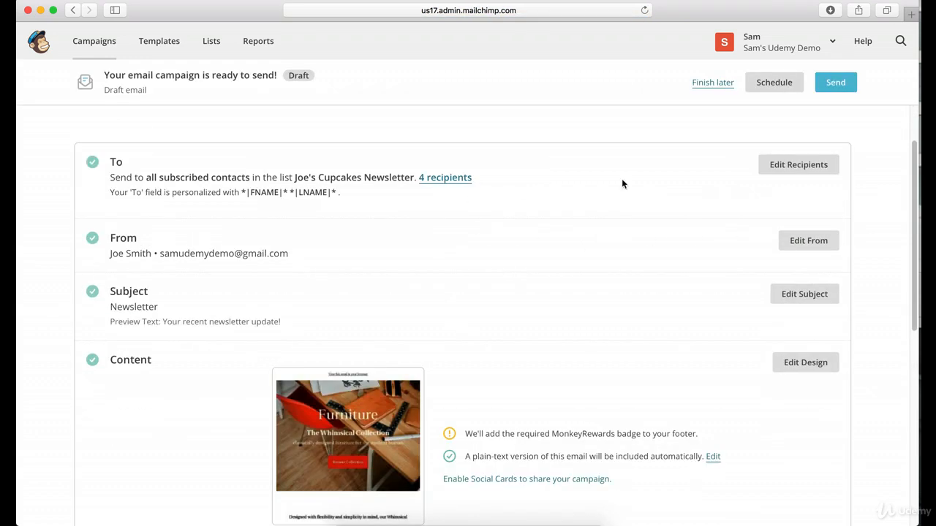
{"action": "left_click", "coordinate": [773, 164]}
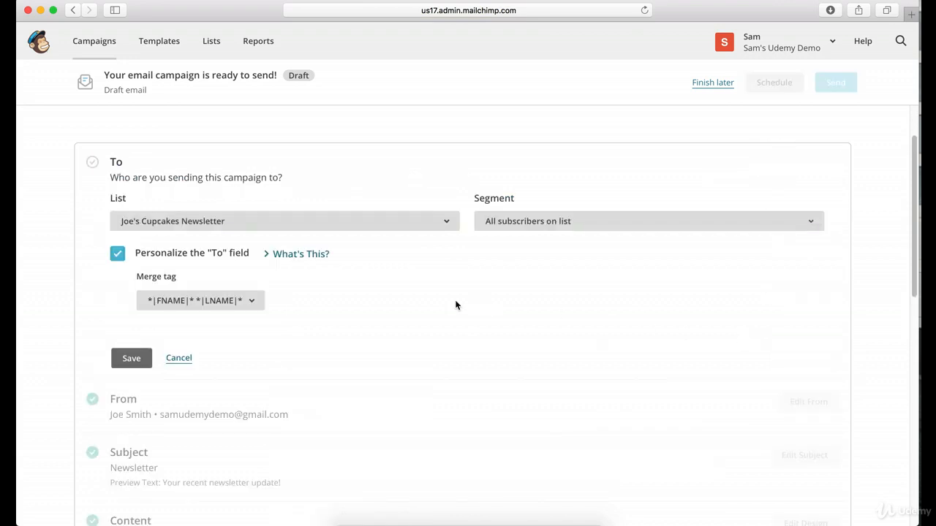
{"action": "left_click", "coordinate": [269, 222]}
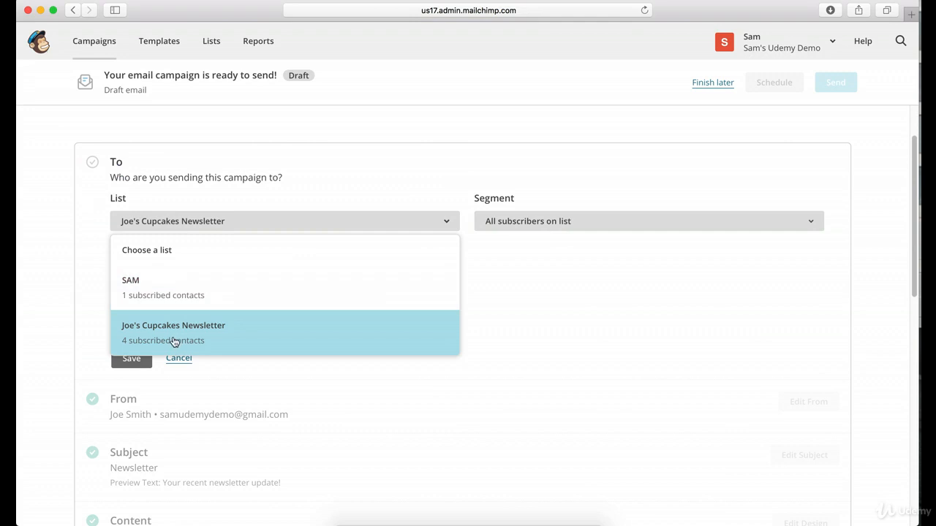
{"action": "left_click", "coordinate": [175, 298]}
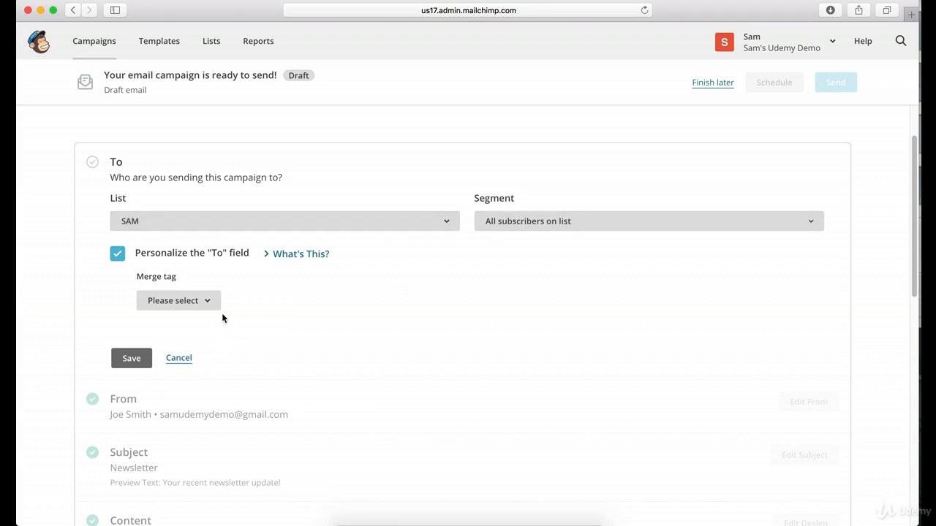
{"action": "left_click", "coordinate": [132, 363]}
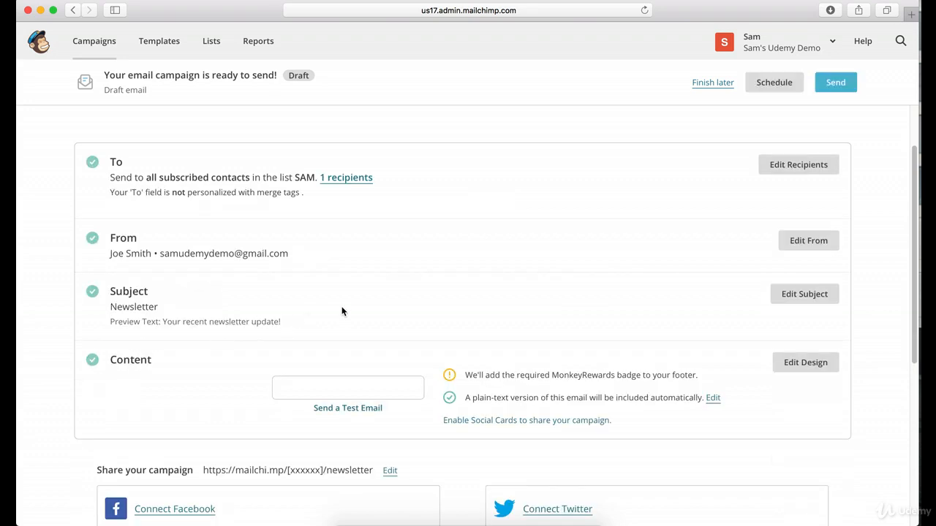
{"action": "scroll", "coordinate": [341, 312], "scroll_direction": "up", "scroll_amount": 2}
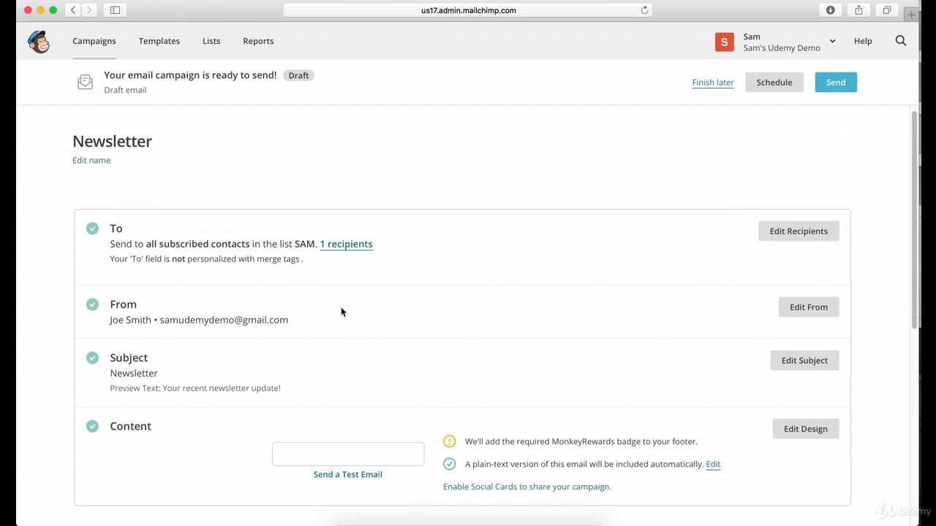
Open the SAM list and examine its subscriber's profile, including the editable subscriber details.
{"action": "left_click", "coordinate": [213, 49]}
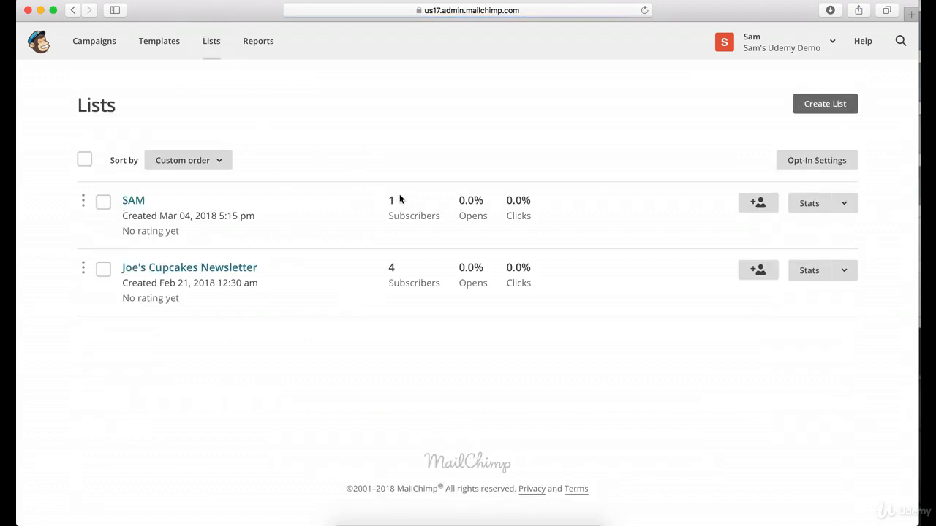
{"action": "left_click", "coordinate": [141, 202]}
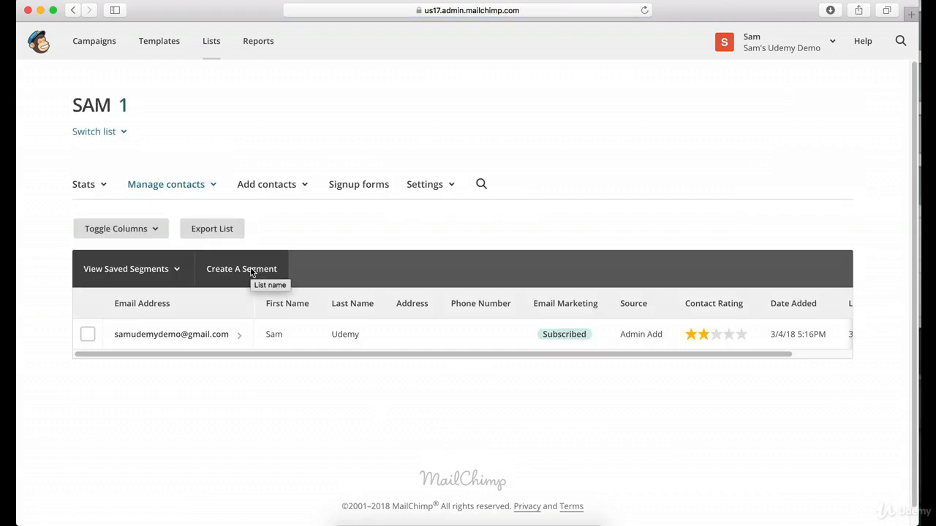
{"action": "left_click", "coordinate": [194, 334]}
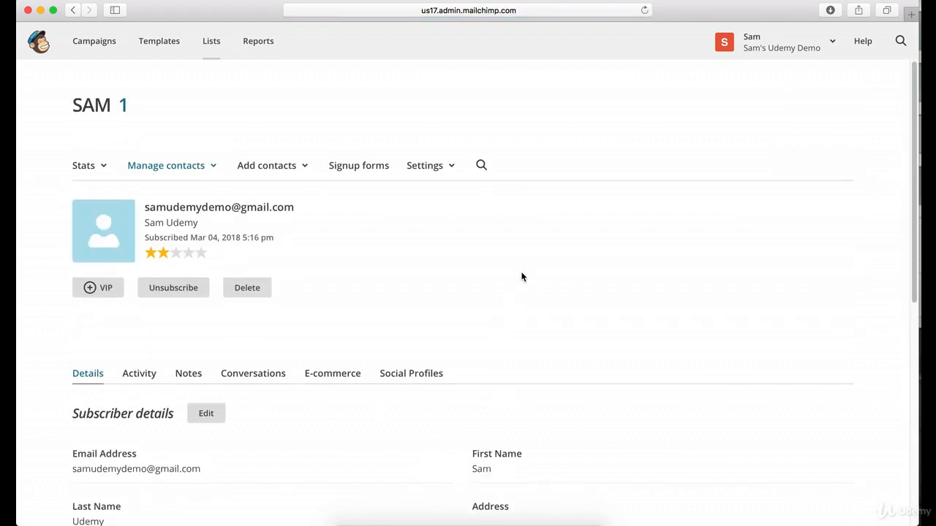
{"action": "scroll", "coordinate": [520, 275], "scroll_direction": "down", "scroll_amount": 5}
{"action": "scroll", "coordinate": [490, 306], "scroll_direction": "down", "scroll_amount": 3}
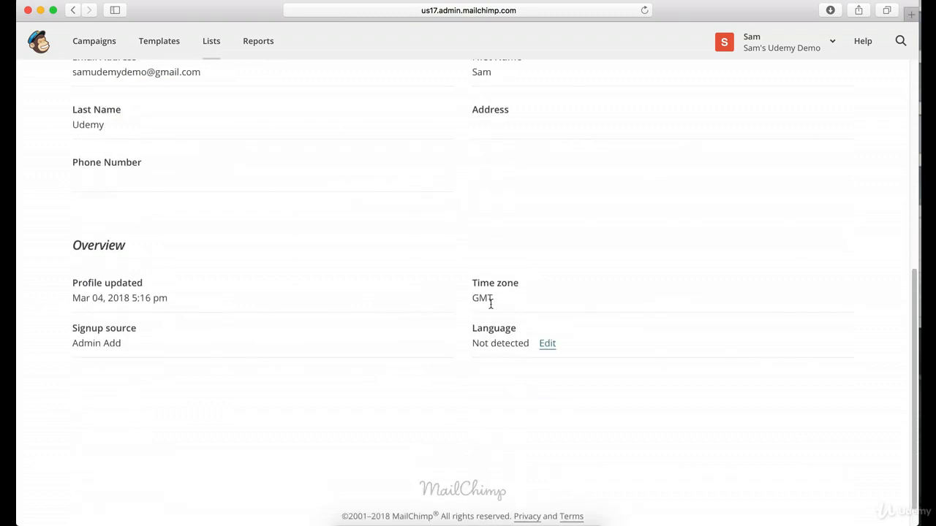
{"action": "scroll", "coordinate": [456, 310], "scroll_direction": "up", "scroll_amount": 10}
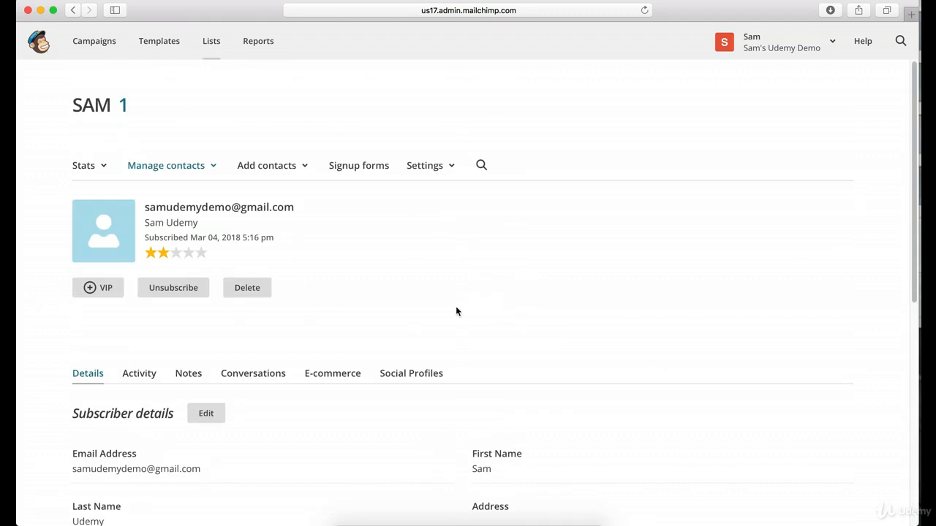
{"action": "left_click", "coordinate": [206, 403]}
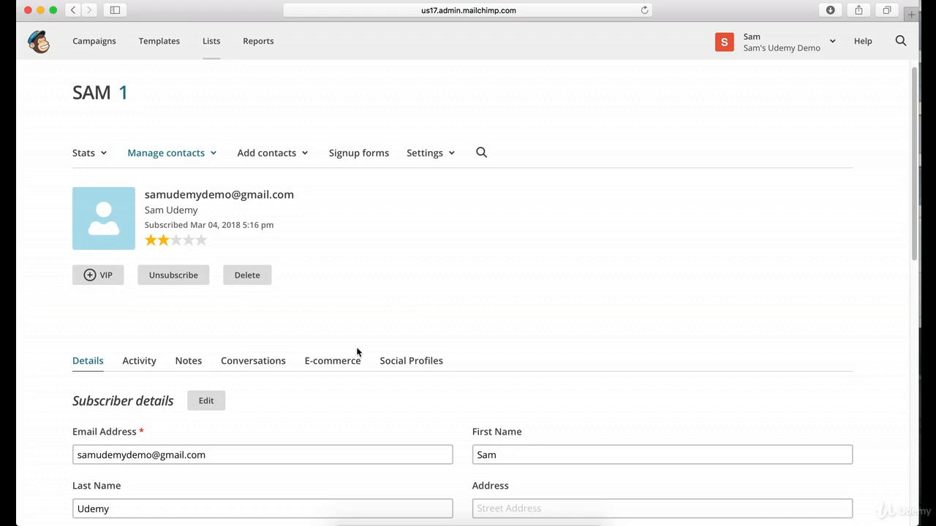
{"action": "scroll", "coordinate": [357, 350], "scroll_direction": "down", "scroll_amount": 2}
{"action": "left_click", "coordinate": [159, 420]}
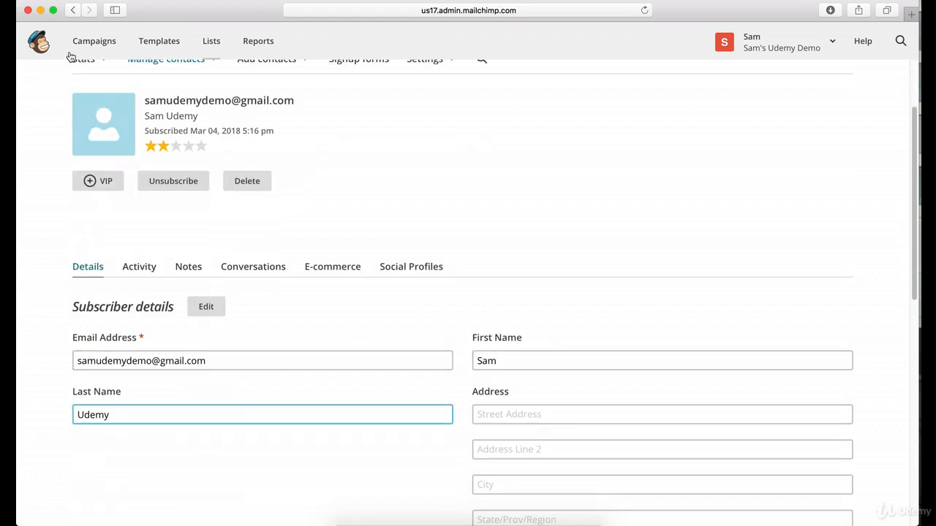
{"action": "scroll", "coordinate": [203, 122], "scroll_direction": "up", "scroll_amount": 2}
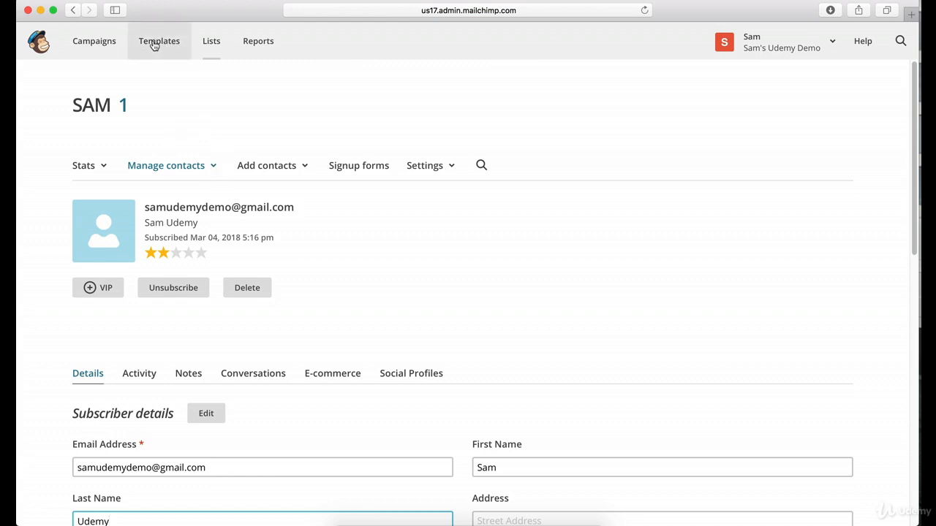
Reopen the Newsletter campaign, review its setup, and send it immediately to the SAM list.
{"action": "left_click", "coordinate": [97, 43]}
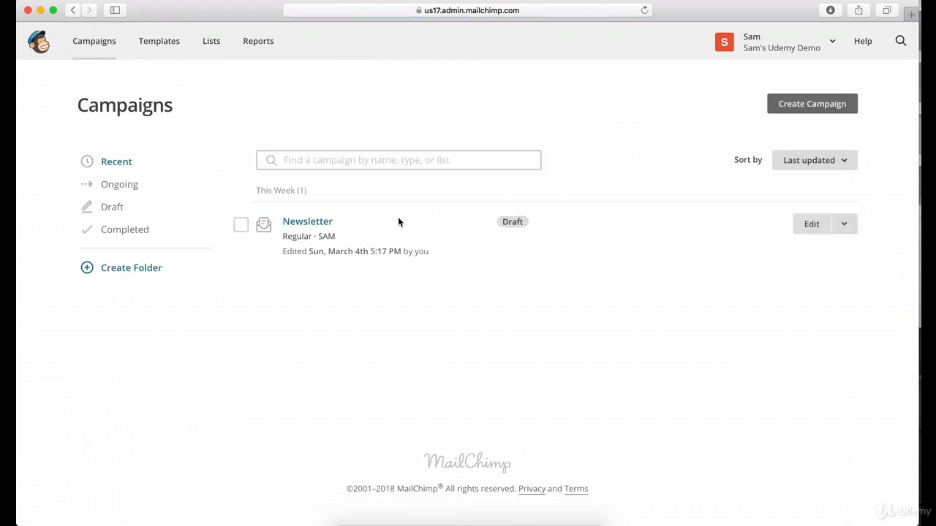
{"action": "left_click", "coordinate": [327, 226]}
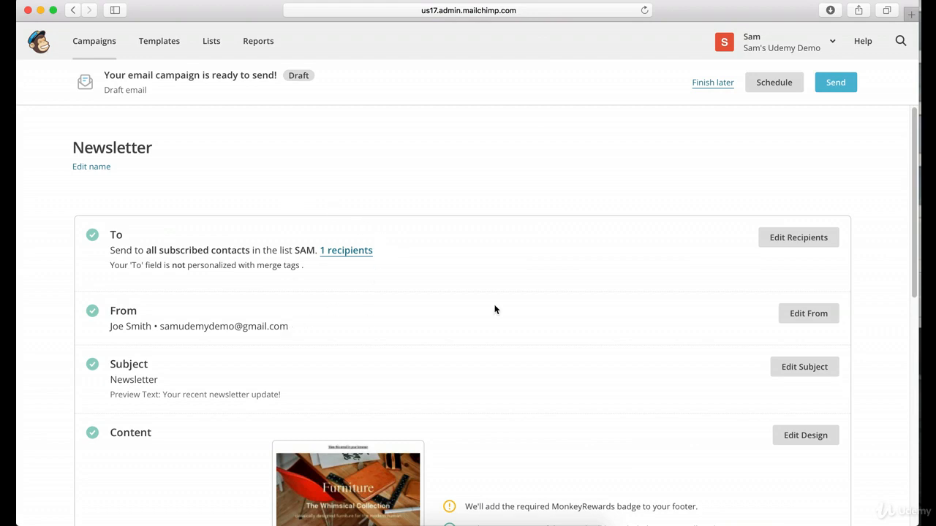
{"action": "scroll", "coordinate": [689, 257], "scroll_direction": "down", "scroll_amount": 2}
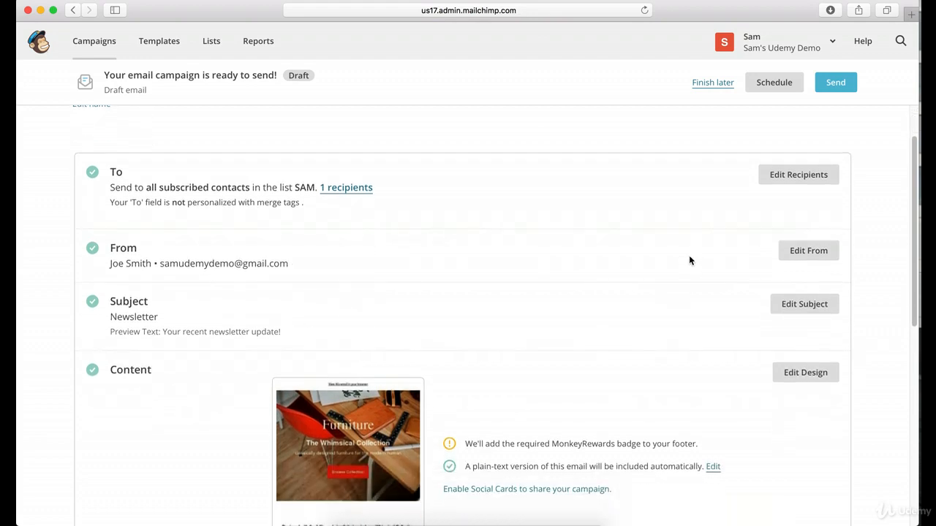
{"action": "scroll", "coordinate": [689, 257], "scroll_direction": "down", "scroll_amount": 10}
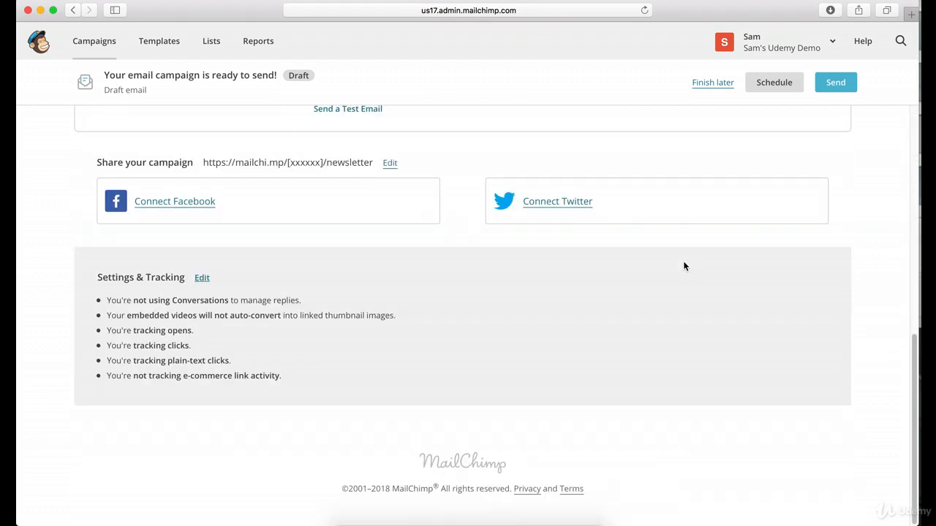
{"action": "scroll", "coordinate": [688, 263], "scroll_direction": "up", "scroll_amount": 7}
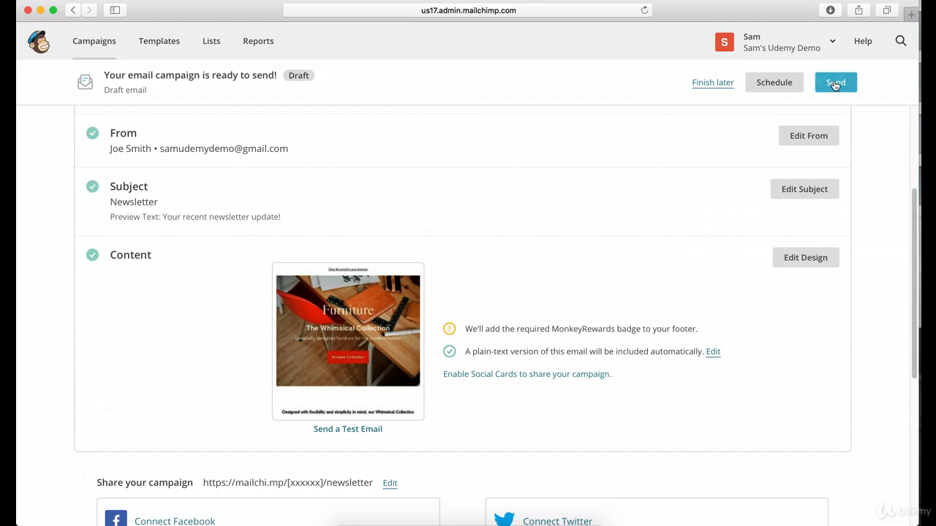
{"action": "left_click", "coordinate": [835, 83]}
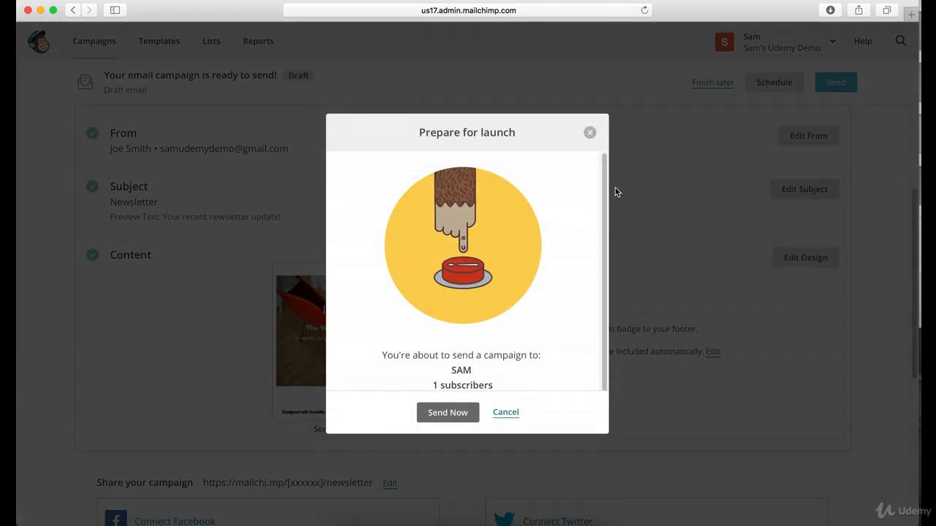
{"action": "scroll", "coordinate": [587, 199], "scroll_direction": "down", "scroll_amount": 2}
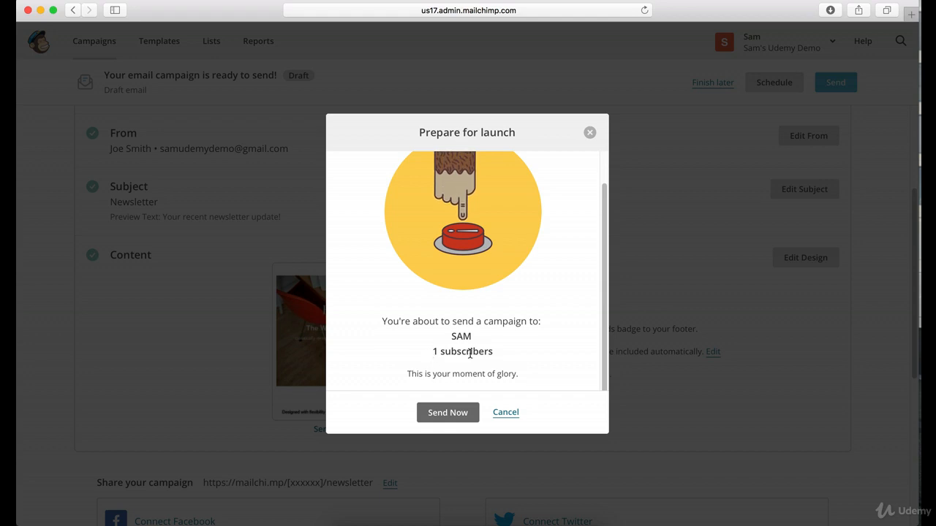
{"action": "left_click", "coordinate": [454, 413]}
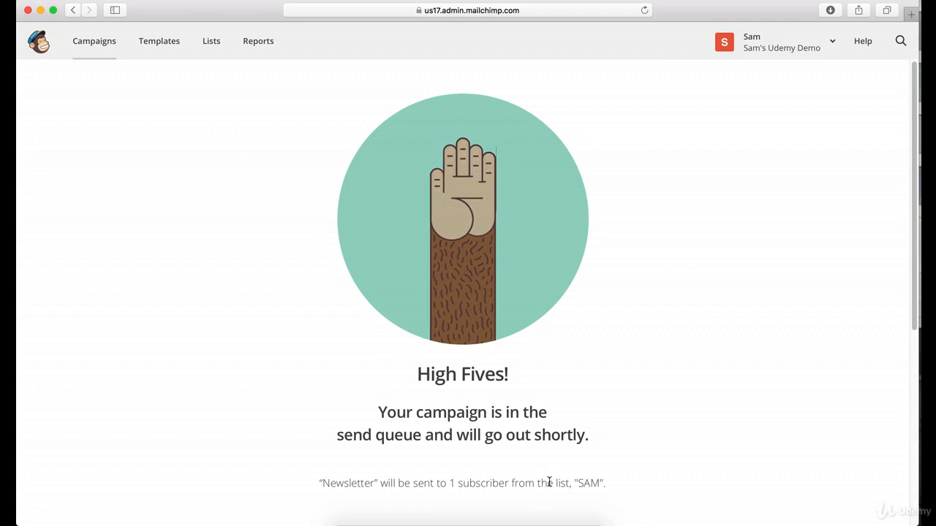
Look over the send confirmation page and check the Newsletter campaign's status and statistics in the campaigns overview.
{"action": "scroll", "coordinate": [465, 289], "scroll_direction": "down", "scroll_amount": 5}
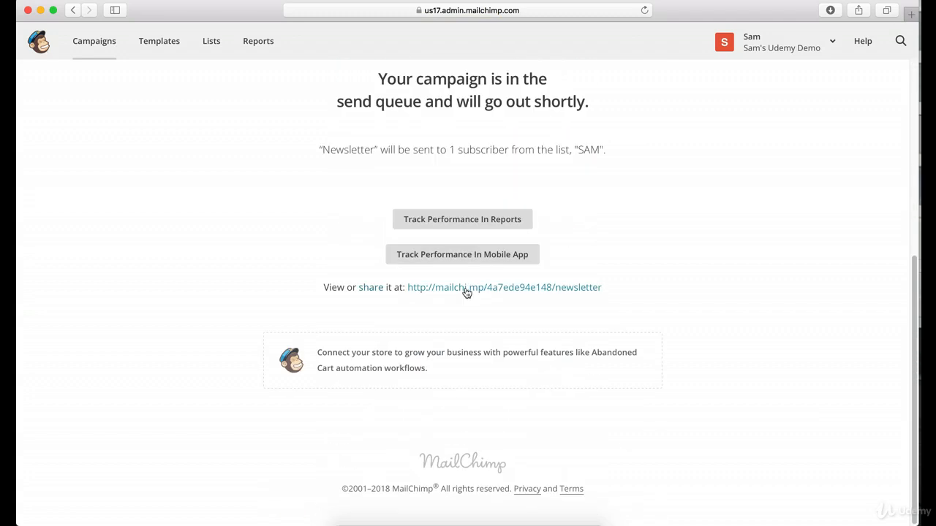
{"action": "scroll", "coordinate": [465, 291], "scroll_direction": "up", "scroll_amount": 5}
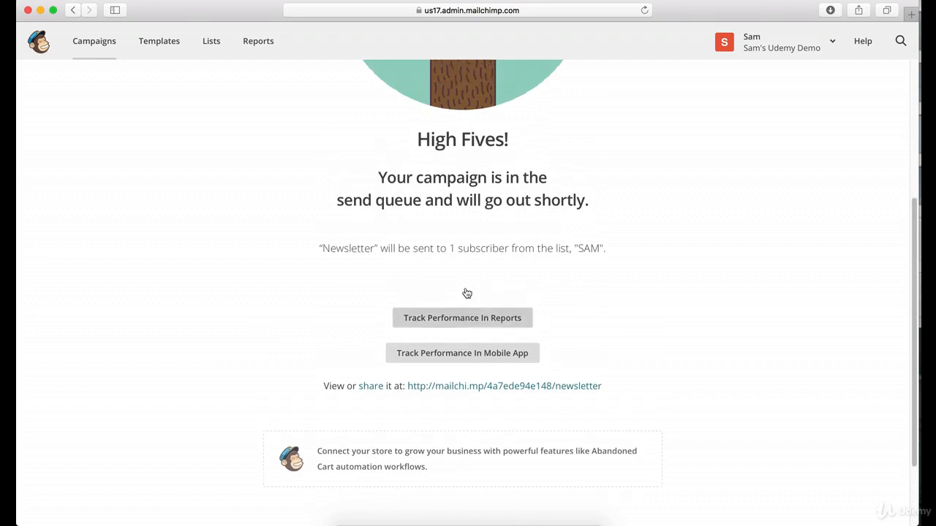
{"action": "left_click", "coordinate": [146, 42]}
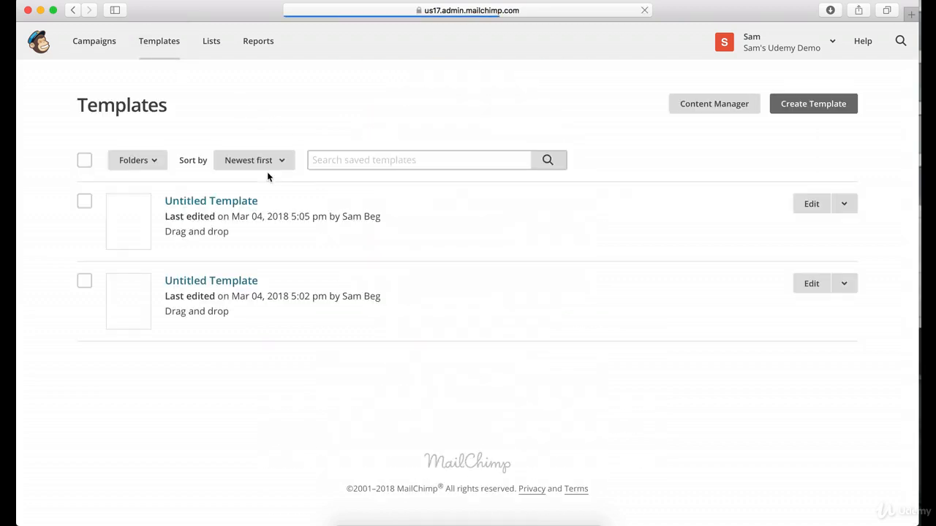
{"action": "left_click", "coordinate": [104, 50]}
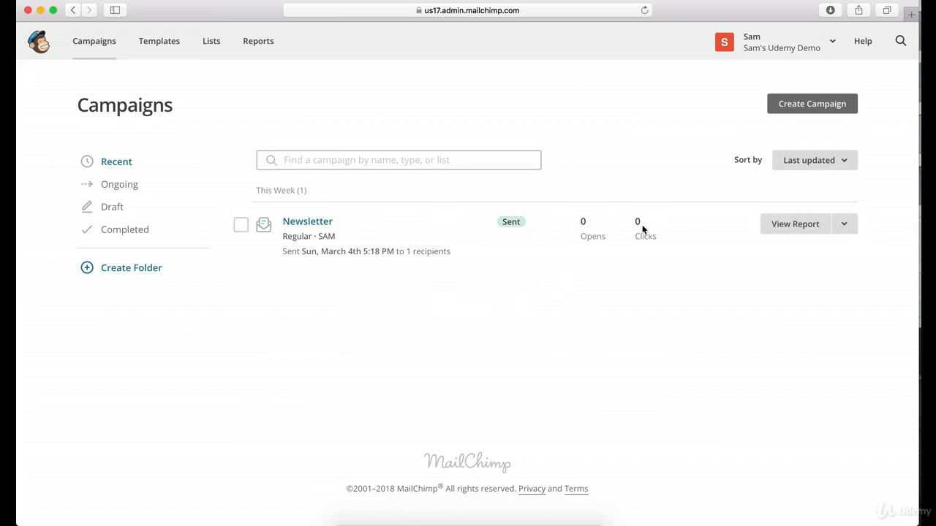
Open a new private browsing window in Safari and go to gmail.com.
{"action": "left_click", "coordinate": [103, 2]}
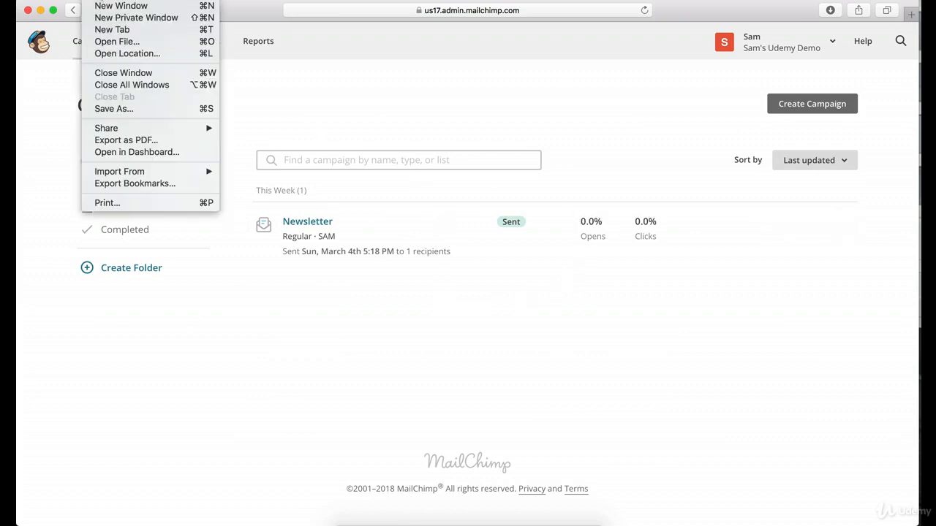
{"action": "left_click", "coordinate": [108, 18]}
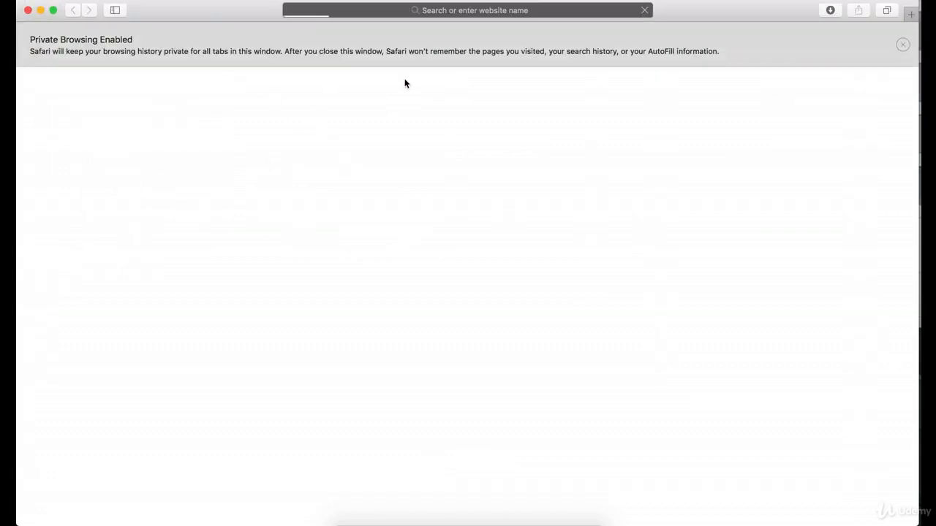
{"action": "left_click", "coordinate": [400, 12]}
{"action": "type", "text": "gmail.c"}
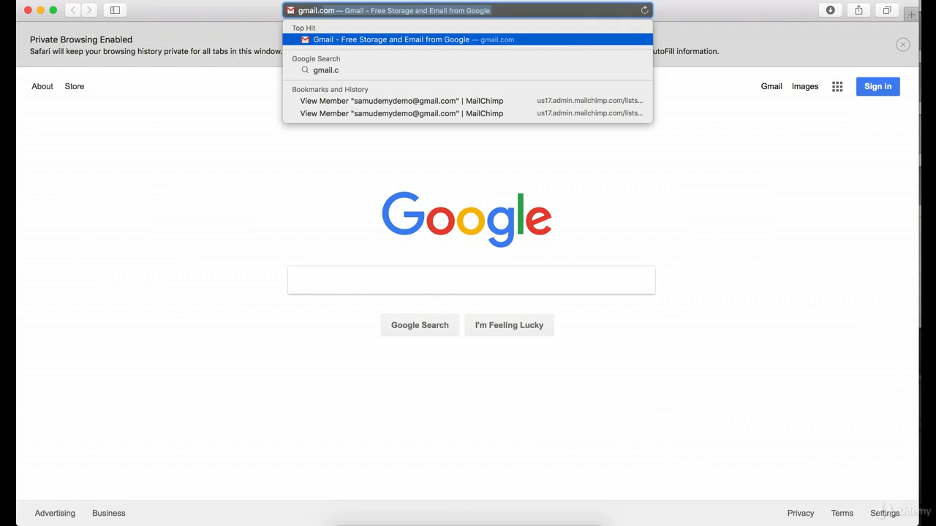
{"action": "type", "text": "om"}
{"action": "key", "text": "Return"}
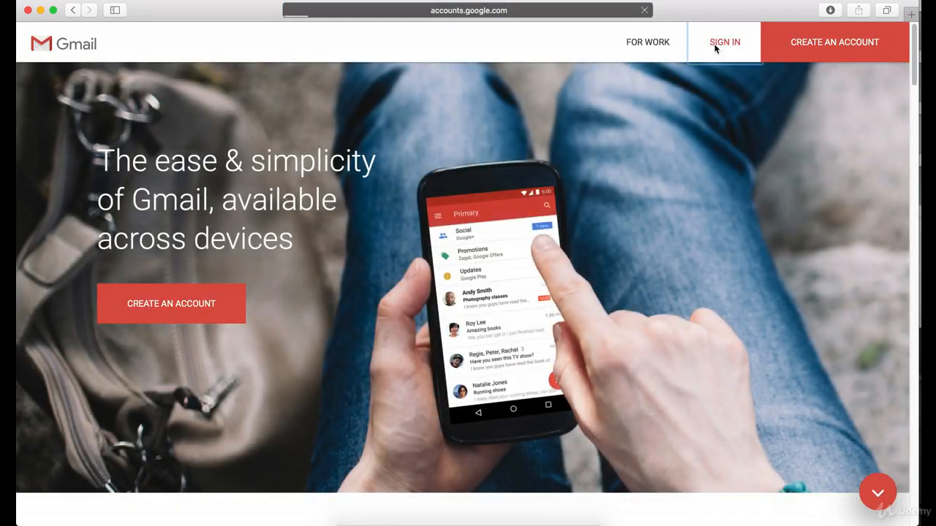
Start signing in to Gmail and submit the recipient account's email username.
{"action": "left_click", "coordinate": [714, 45]}
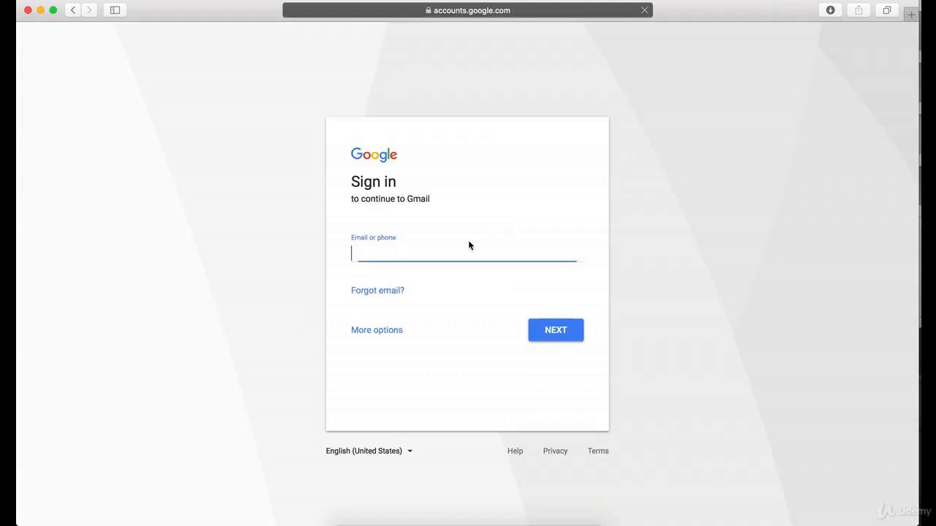
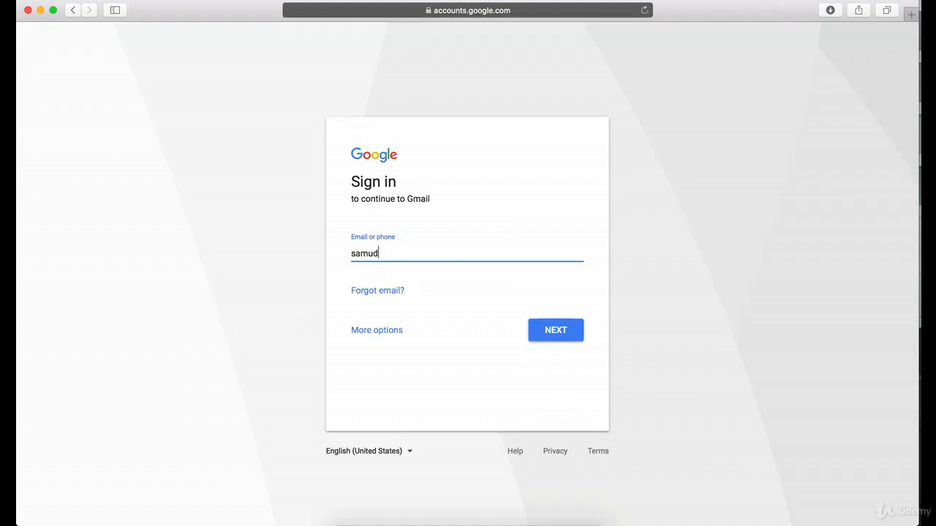
{"action": "key", "text": "Tab"}
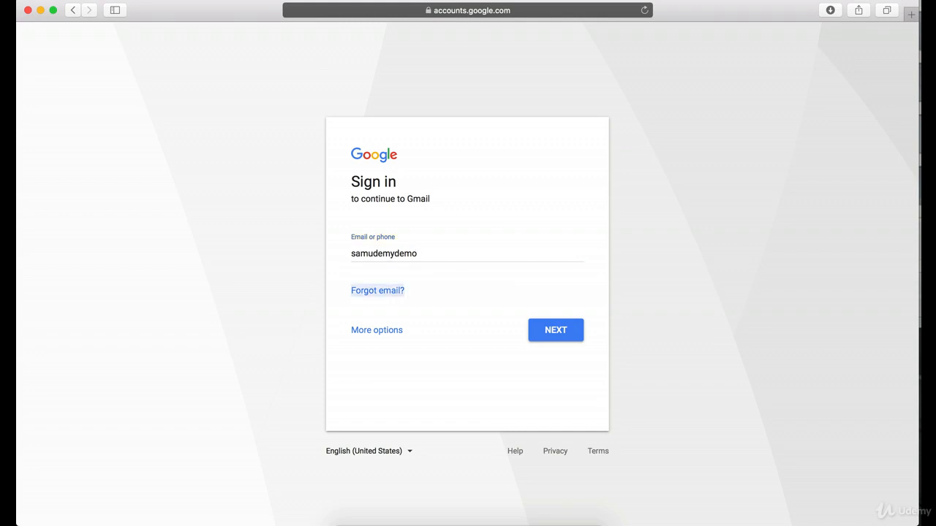
{"action": "left_click", "coordinate": [541, 329]}
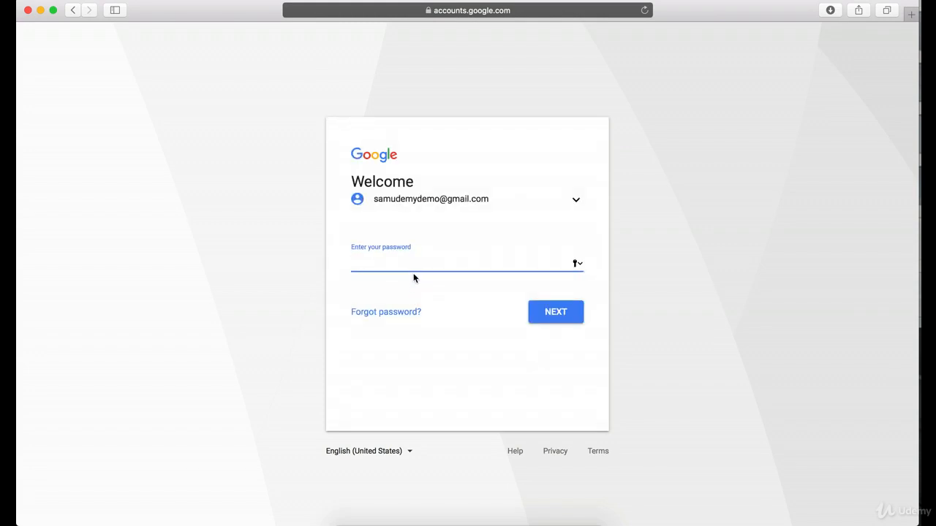
Enter the account password to sign in and keep the existing account recovery details to reach the inbox.
{"action": "type", "text": "•••••••••••"}
{"action": "key", "text": "Return"}
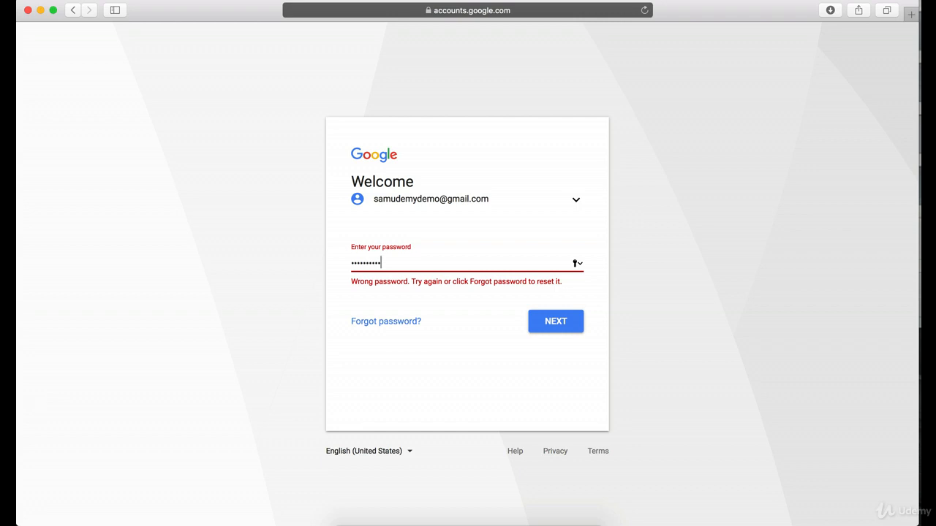
{"action": "type", "text": "•••••••••••"}
{"action": "key", "text": "Return"}
{"action": "key", "text": "Return"}
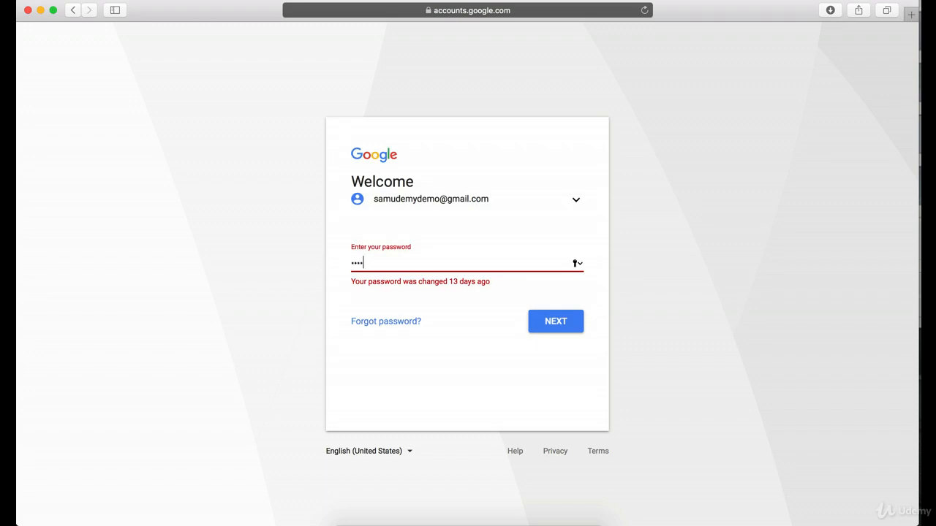
{"action": "key", "text": "Return"}
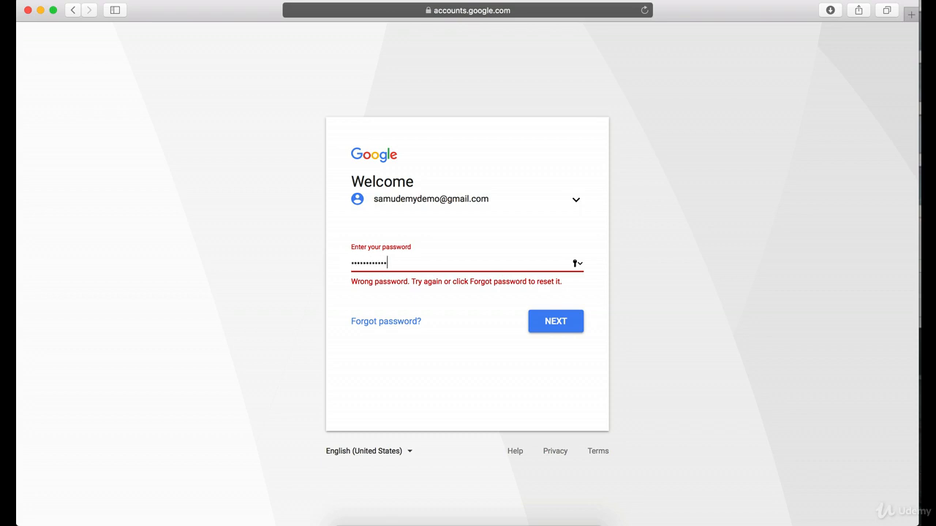
{"action": "key", "text": "Return"}
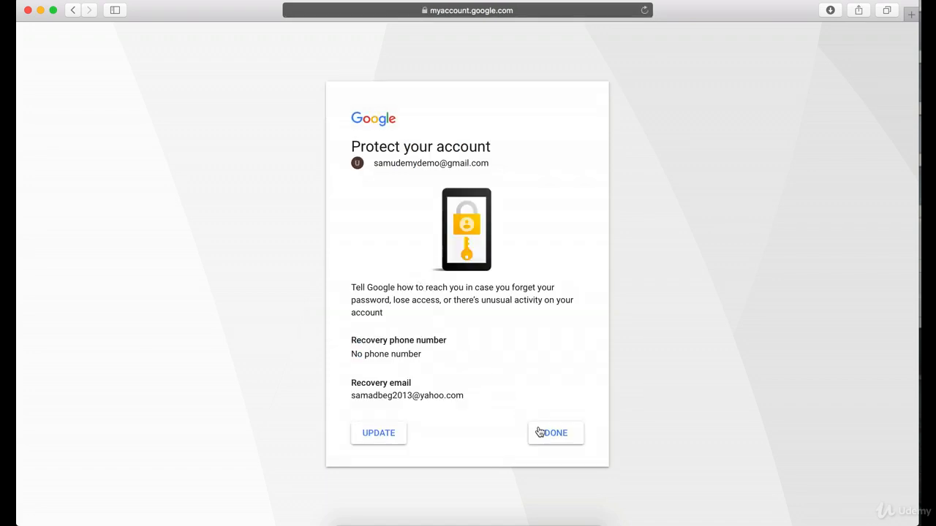
{"action": "left_click", "coordinate": [555, 438]}
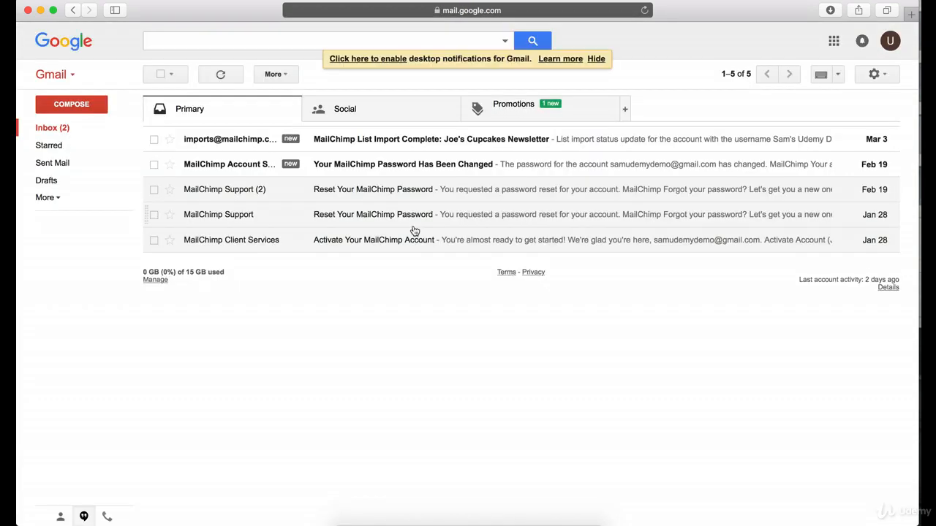
Read the MailChimp password-change email and the list import email for Joe's Cupcakes Newsletter in the inbox.
{"action": "left_click", "coordinate": [352, 167]}
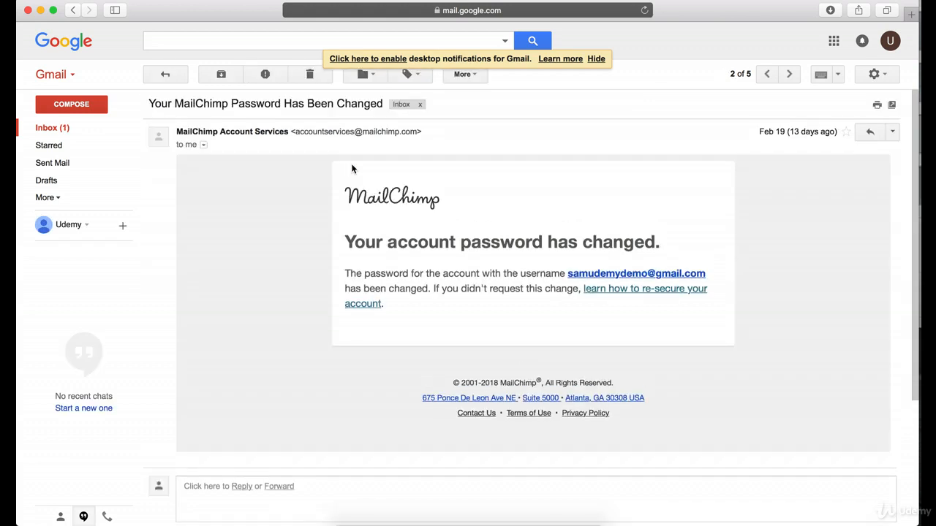
{"action": "left_click", "coordinate": [65, 130]}
{"action": "left_click", "coordinate": [402, 143]}
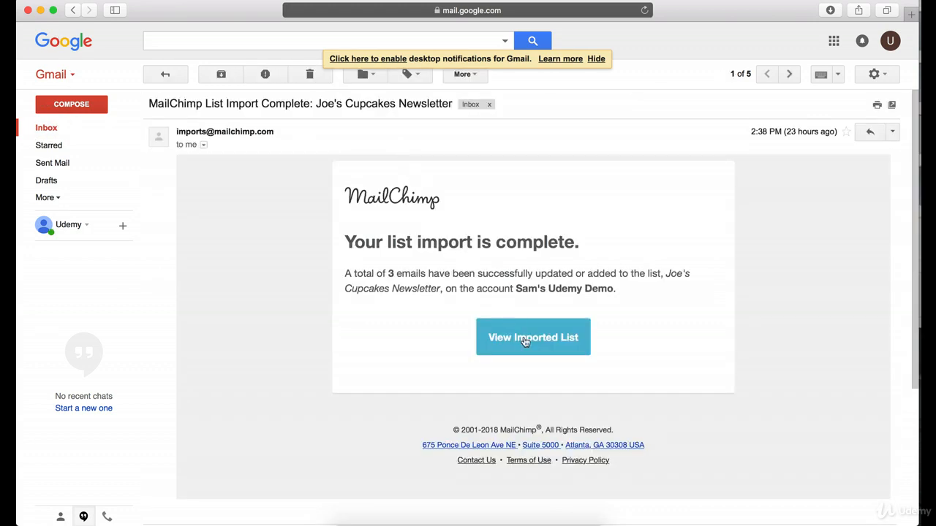
Return to the inbox, check the Social and Promotions categories, and open the Newsletter email found under Promotions.
{"action": "left_click", "coordinate": [44, 128]}
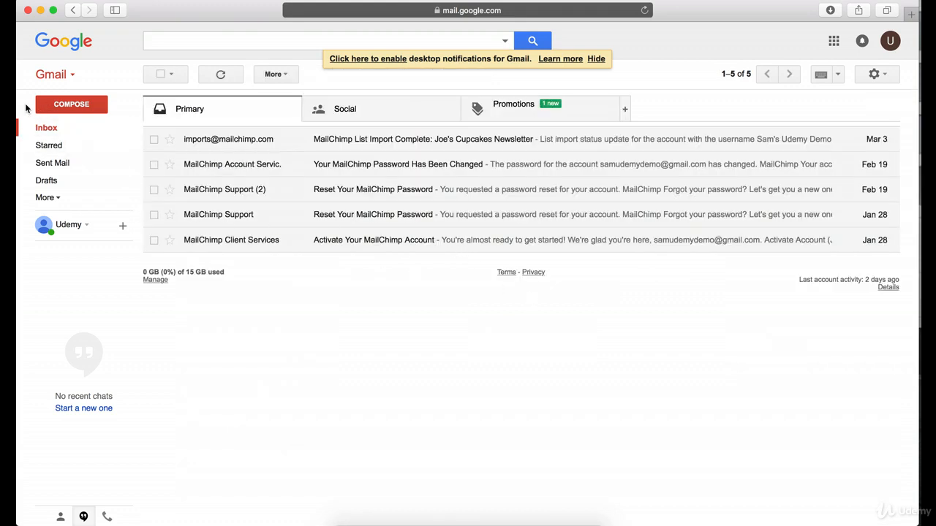
{"action": "left_click", "coordinate": [405, 119]}
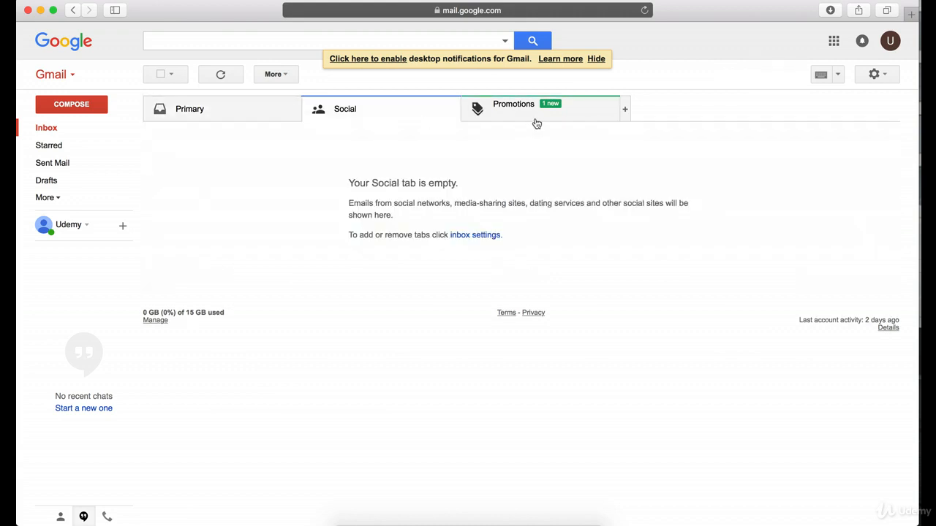
{"action": "left_click", "coordinate": [532, 124]}
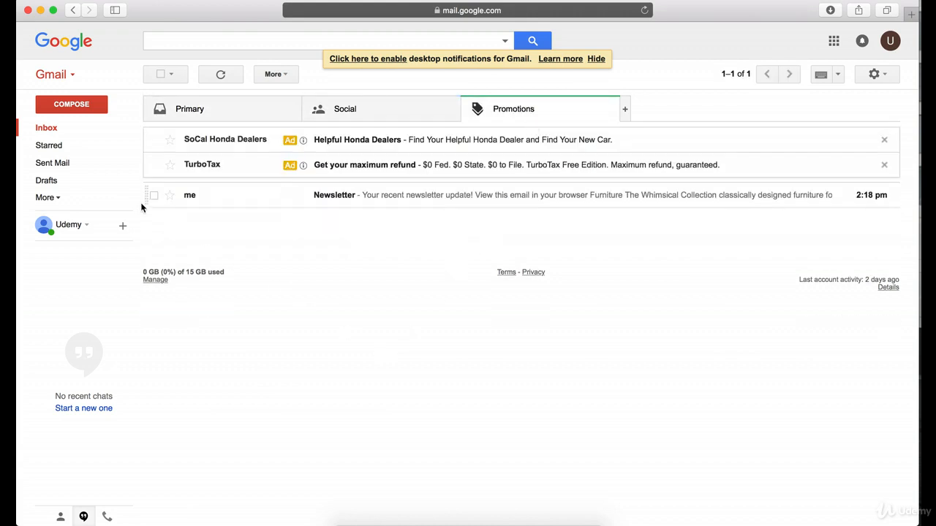
{"action": "left_click", "coordinate": [121, 129]}
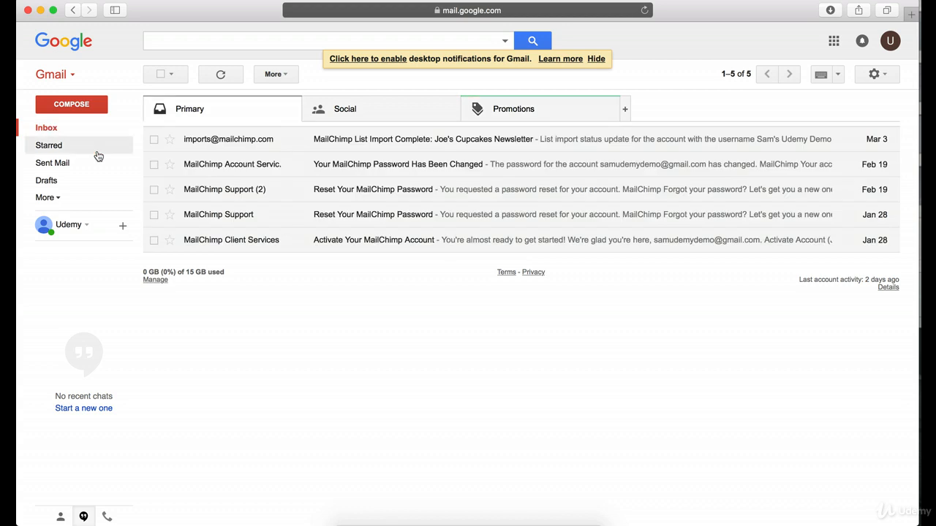
{"action": "left_click", "coordinate": [506, 111]}
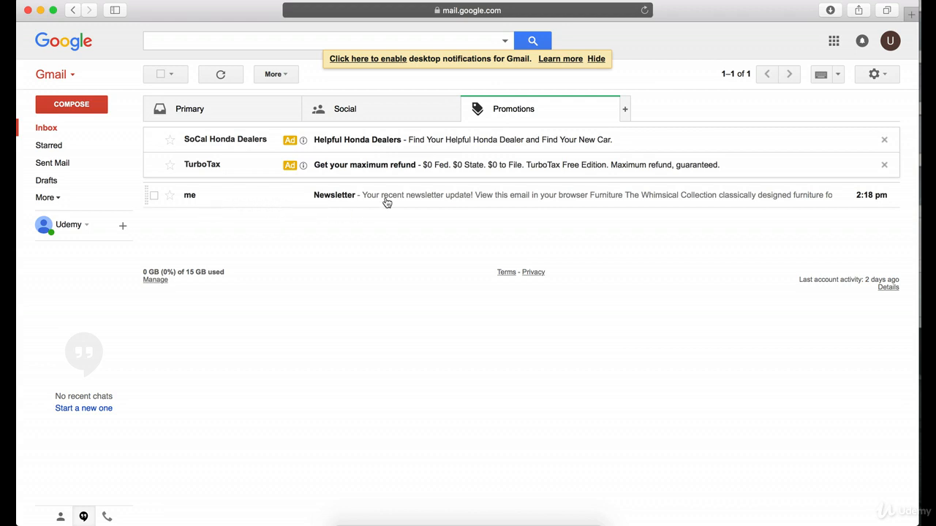
{"action": "left_click", "coordinate": [337, 196]}
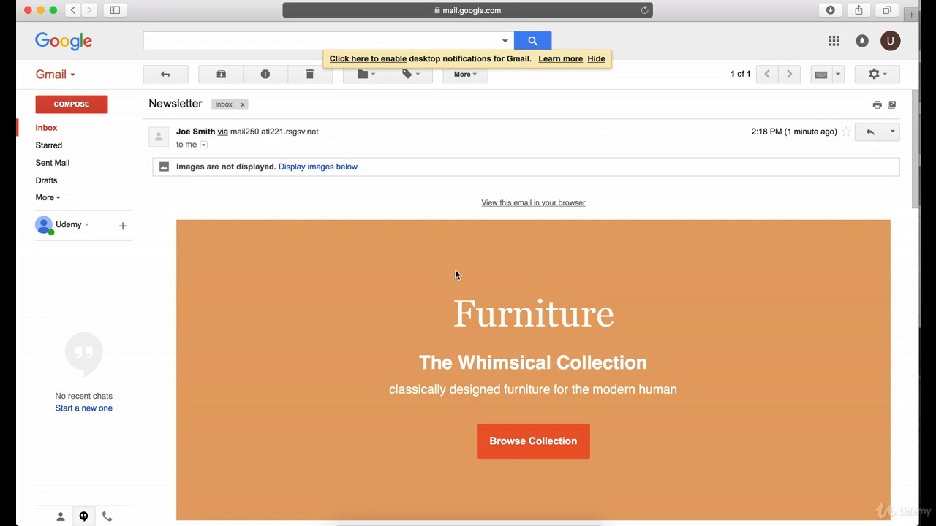
Read through the delivered Newsletter email, from the Furniture banner and new arrivals to the footer with the mailing address.
{"action": "scroll", "coordinate": [459, 261], "scroll_direction": "down", "scroll_amount": 5}
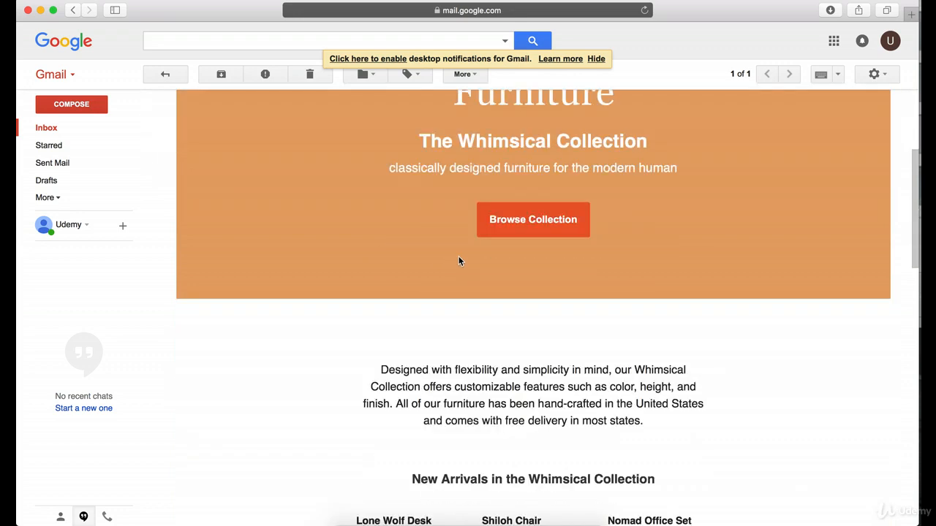
{"action": "scroll", "coordinate": [459, 260], "scroll_direction": "up", "scroll_amount": 5}
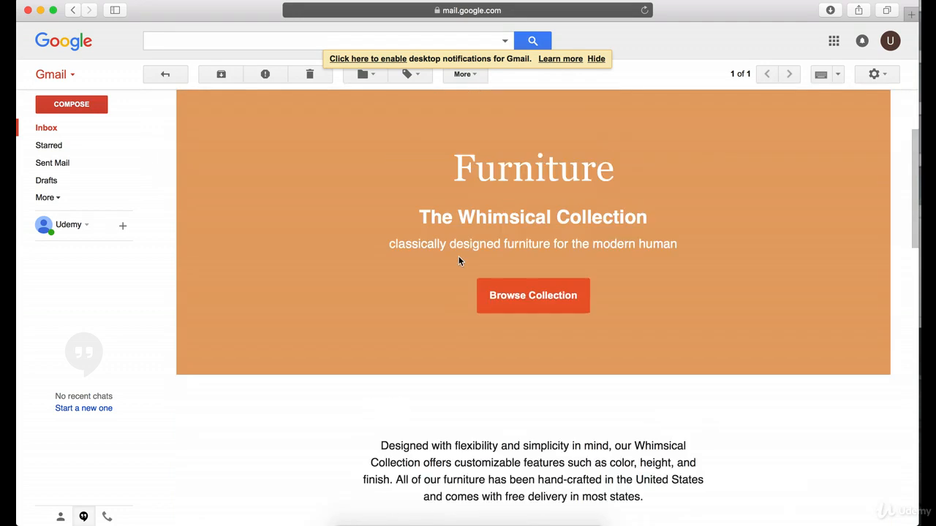
{"action": "scroll", "coordinate": [459, 260], "scroll_direction": "down", "scroll_amount": 3}
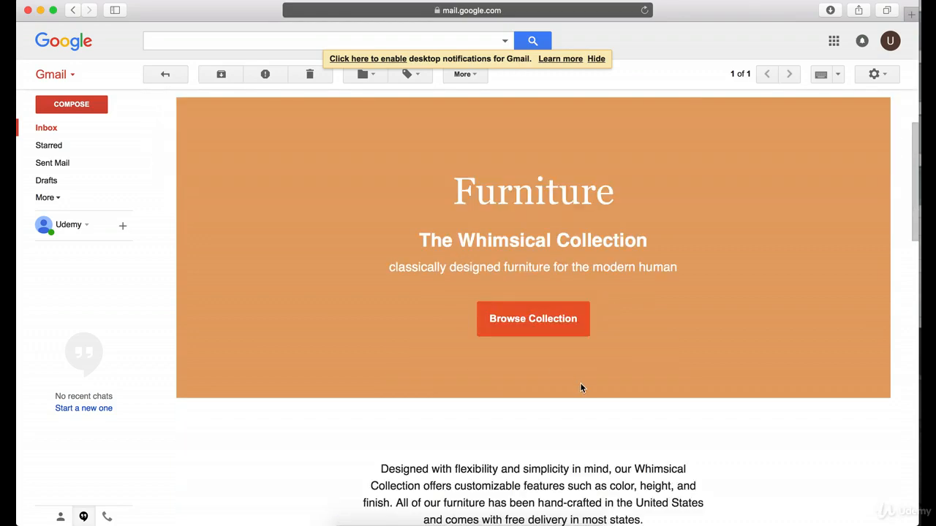
{"action": "scroll", "coordinate": [552, 307], "scroll_direction": "down", "scroll_amount": 15}
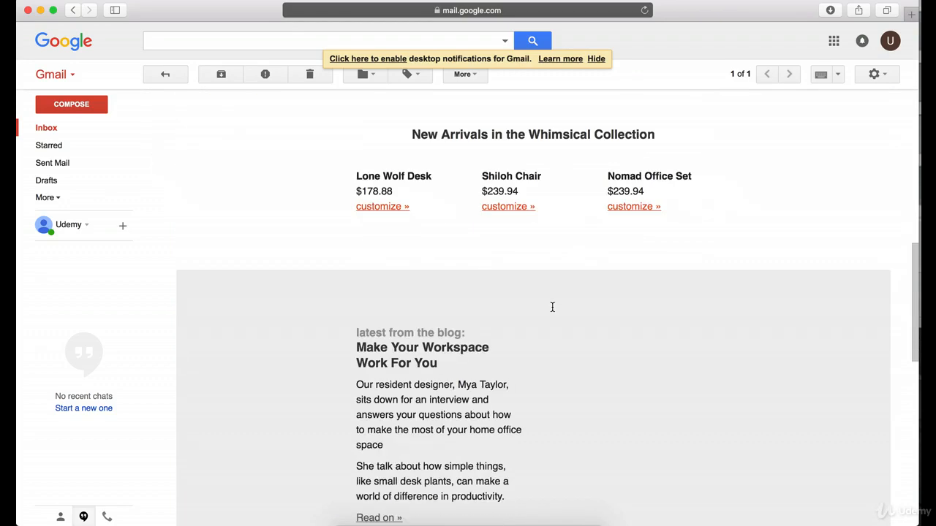
{"action": "scroll", "coordinate": [554, 311], "scroll_direction": "down", "scroll_amount": 3}
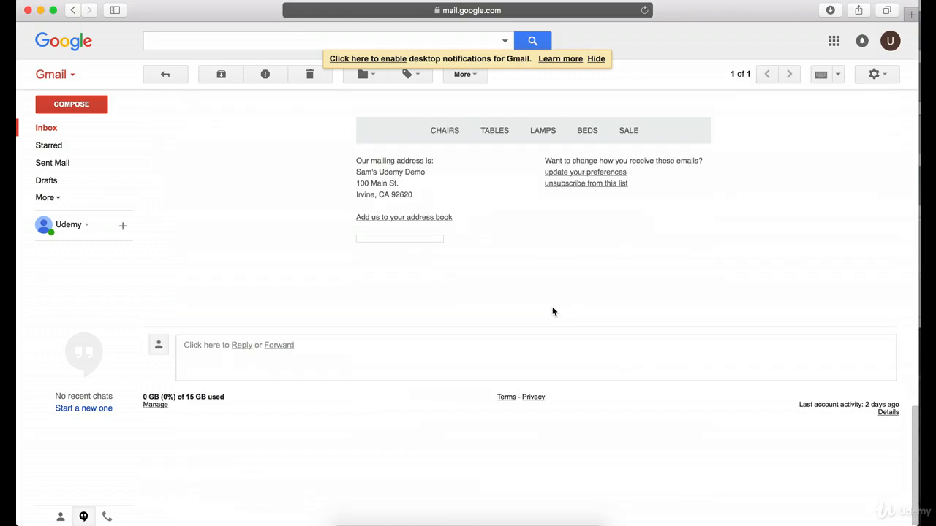
{"action": "scroll", "coordinate": [553, 311], "scroll_direction": "up", "scroll_amount": 10}
{"action": "scroll", "coordinate": [607, 285], "scroll_direction": "up", "scroll_amount": 15}
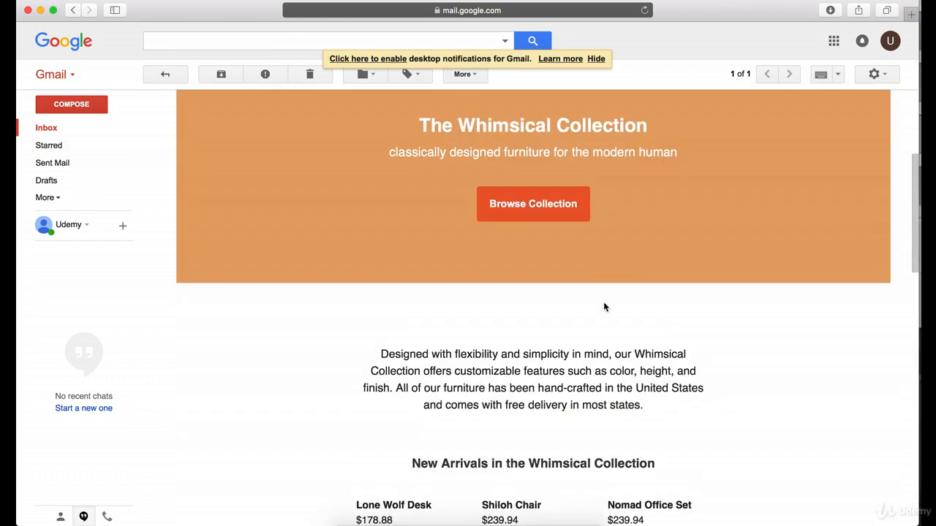
{"action": "scroll", "coordinate": [606, 303], "scroll_direction": "down", "scroll_amount": 2}
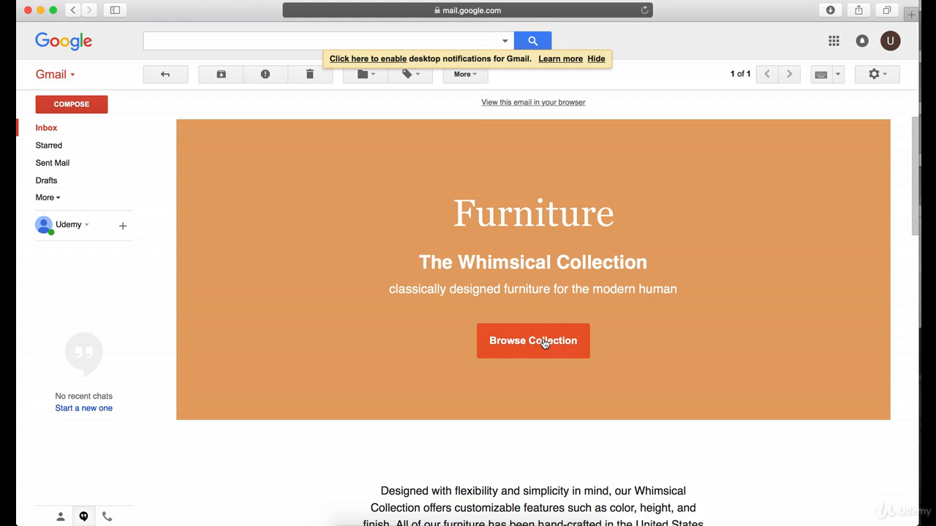
Hide the desktop notifications prompt and recheck the newsletter's sender header, image display notice and footer.
{"action": "left_click", "coordinate": [595, 60]}
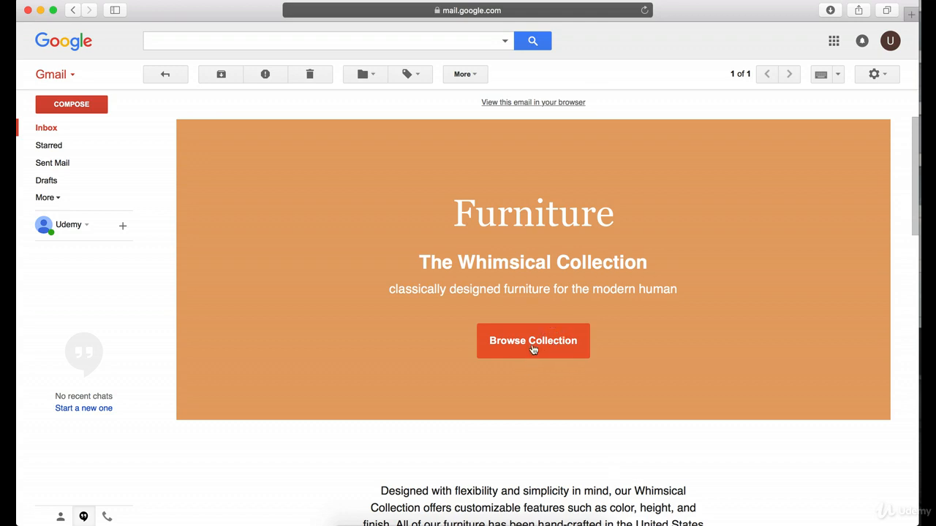
{"action": "scroll", "coordinate": [516, 269], "scroll_direction": "up", "scroll_amount": 3}
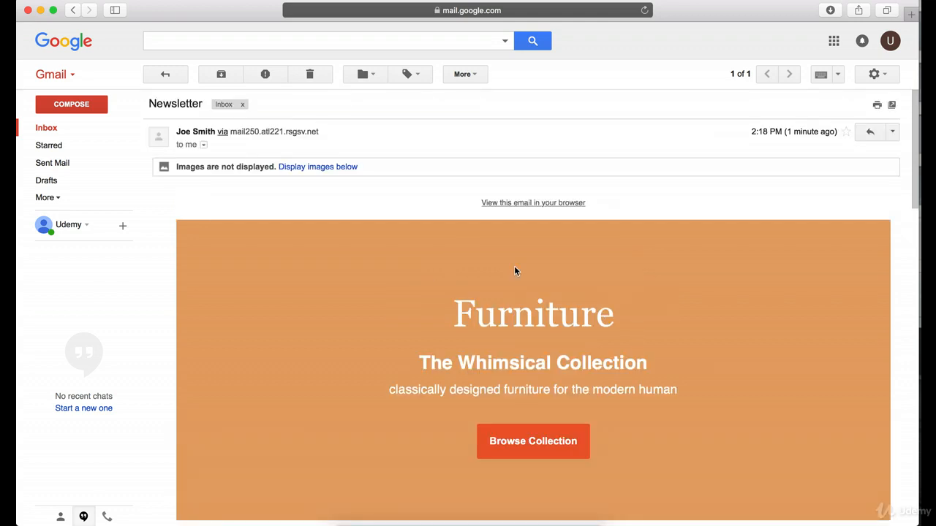
{"action": "scroll", "coordinate": [388, 284], "scroll_direction": "down", "scroll_amount": 15}
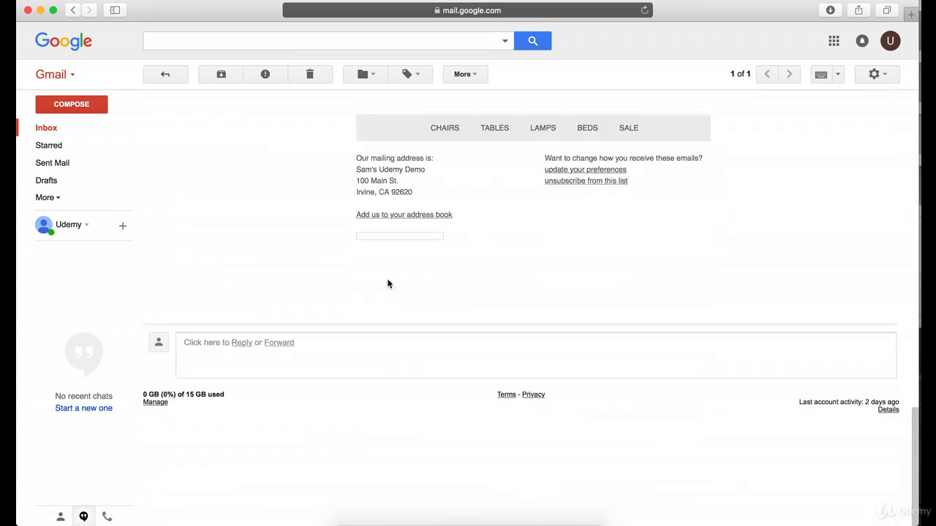
{"action": "scroll", "coordinate": [388, 284], "scroll_direction": "up", "scroll_amount": 15}
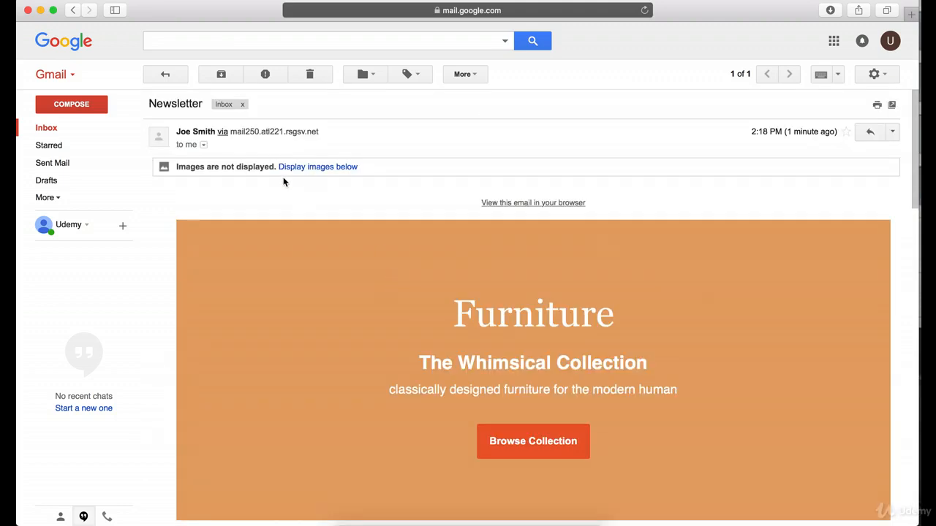
Close the Gmail window, view the sent Newsletter campaign's preview in Mailchimp, and return to the campaigns list.
{"action": "left_click", "coordinate": [27, 11]}
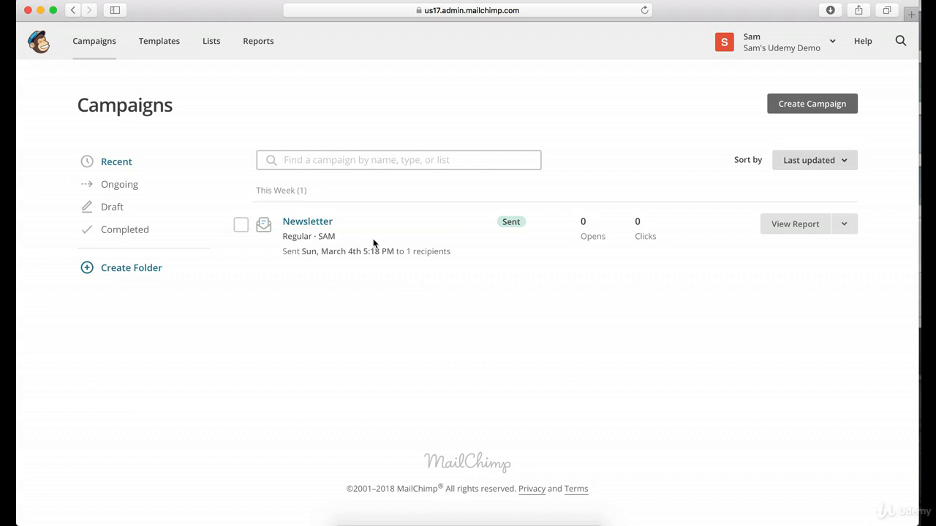
{"action": "left_click", "coordinate": [314, 224]}
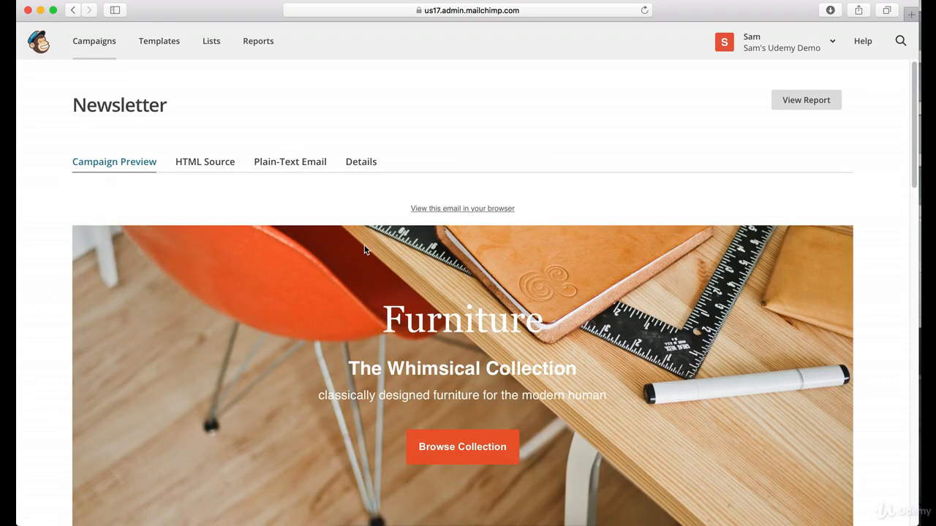
{"action": "left_click", "coordinate": [102, 43]}
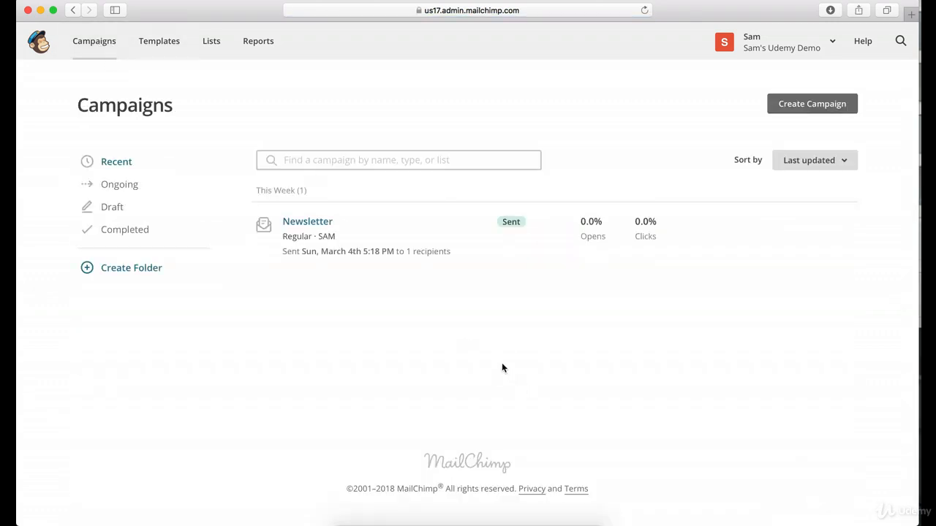
Reload the campaigns list, open the Newsletter report, and examine its revenue, open rate, click rate and delivery statistics.
{"action": "left_click", "coordinate": [644, 11]}
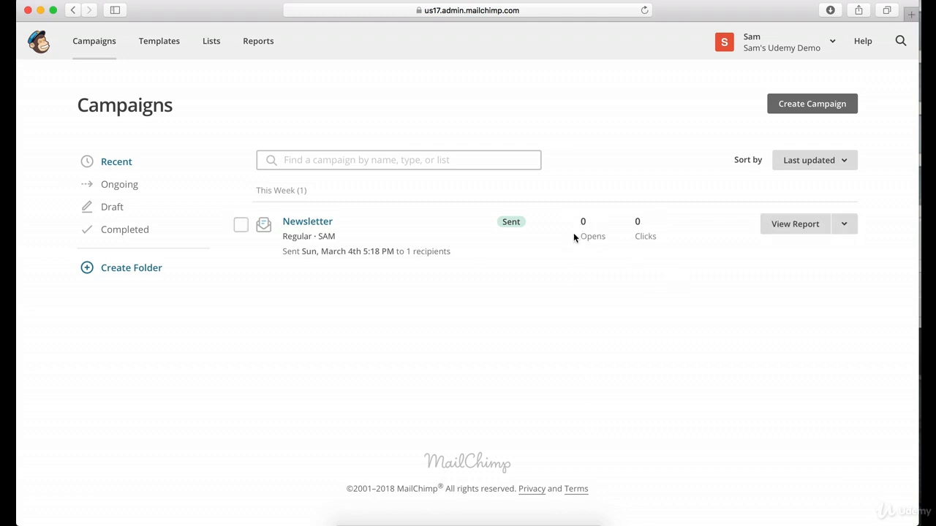
{"action": "left_click", "coordinate": [796, 232]}
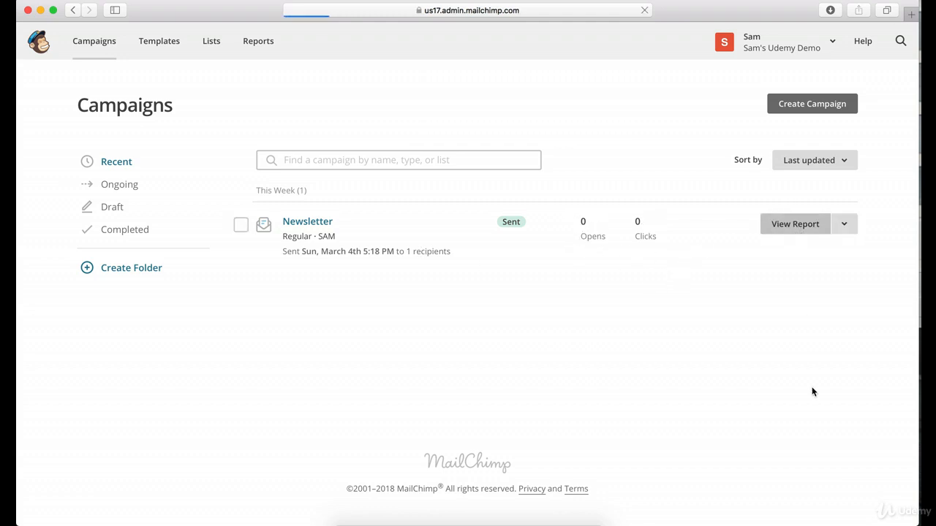
{"action": "scroll", "coordinate": [634, 242], "scroll_direction": "down", "scroll_amount": 5}
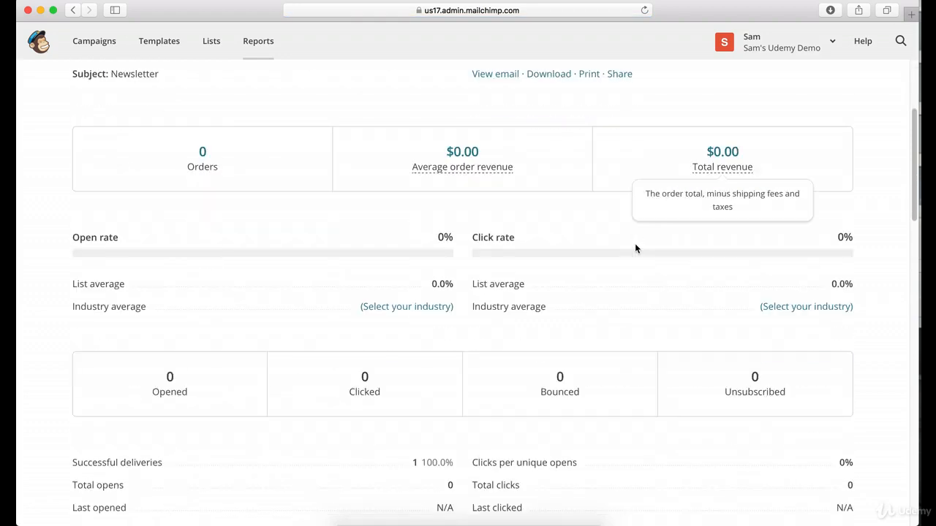
{"action": "scroll", "coordinate": [532, 292], "scroll_direction": "down", "scroll_amount": 2}
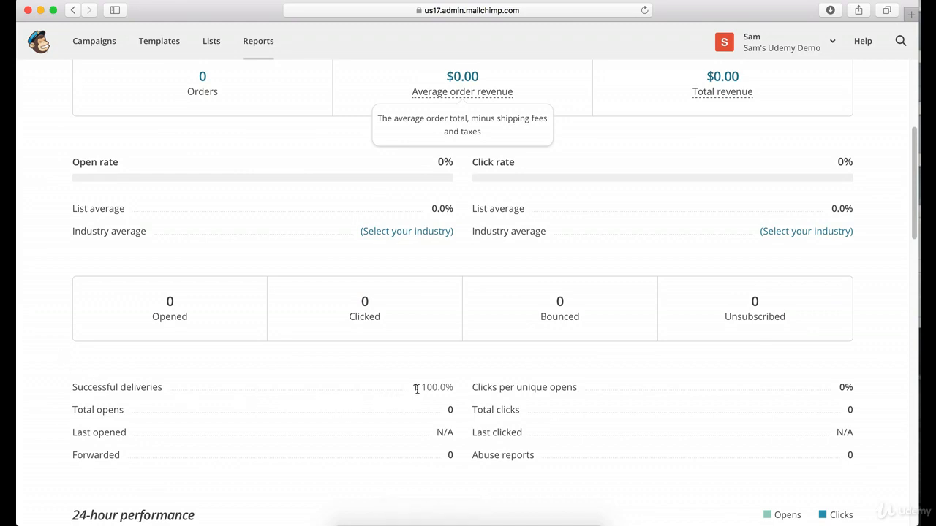
{"action": "scroll", "coordinate": [512, 351], "scroll_direction": "up", "scroll_amount": 7}
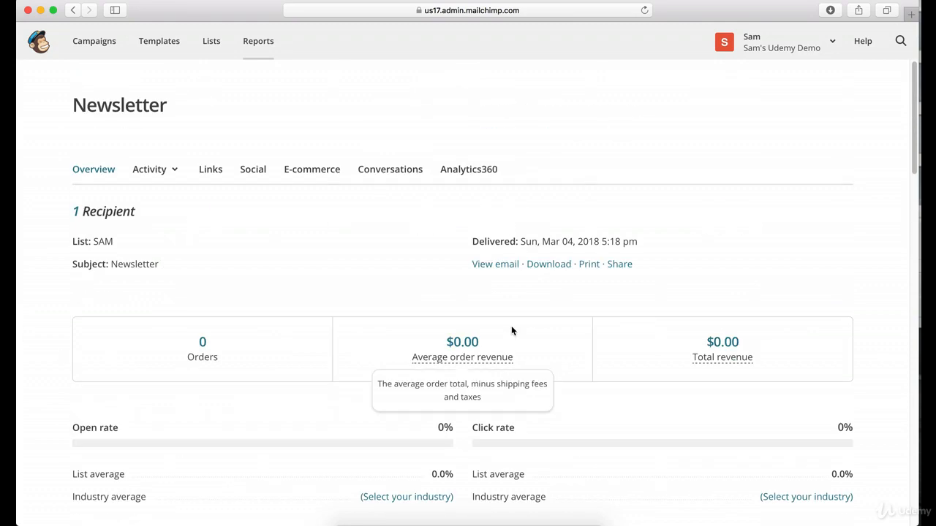
Go back from the report to the campaigns list and reload it to refresh the Newsletter's opens and clicks.
{"action": "left_click", "coordinate": [73, 10]}
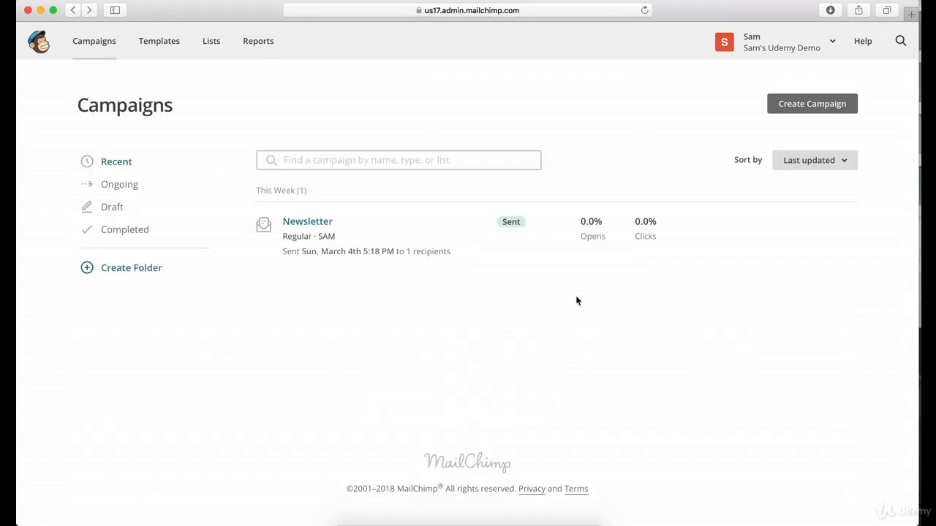
{"action": "left_click", "coordinate": [644, 9]}
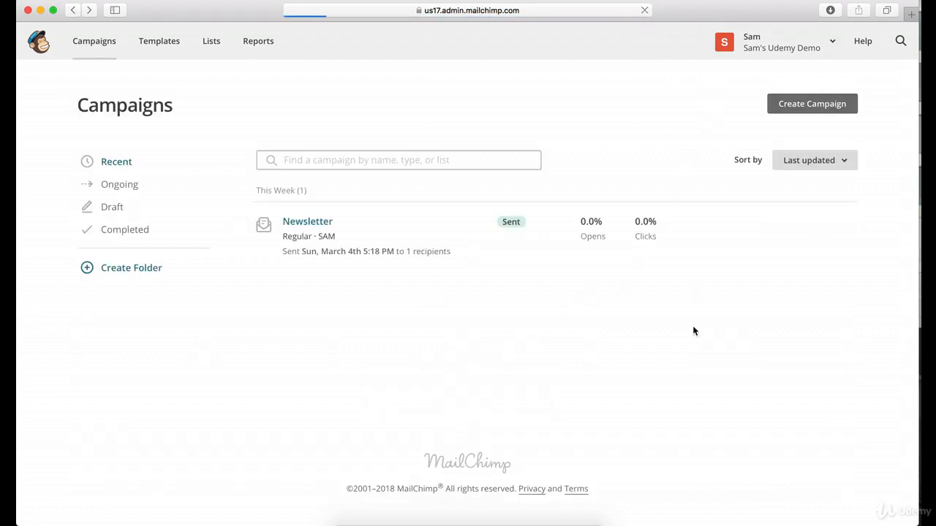